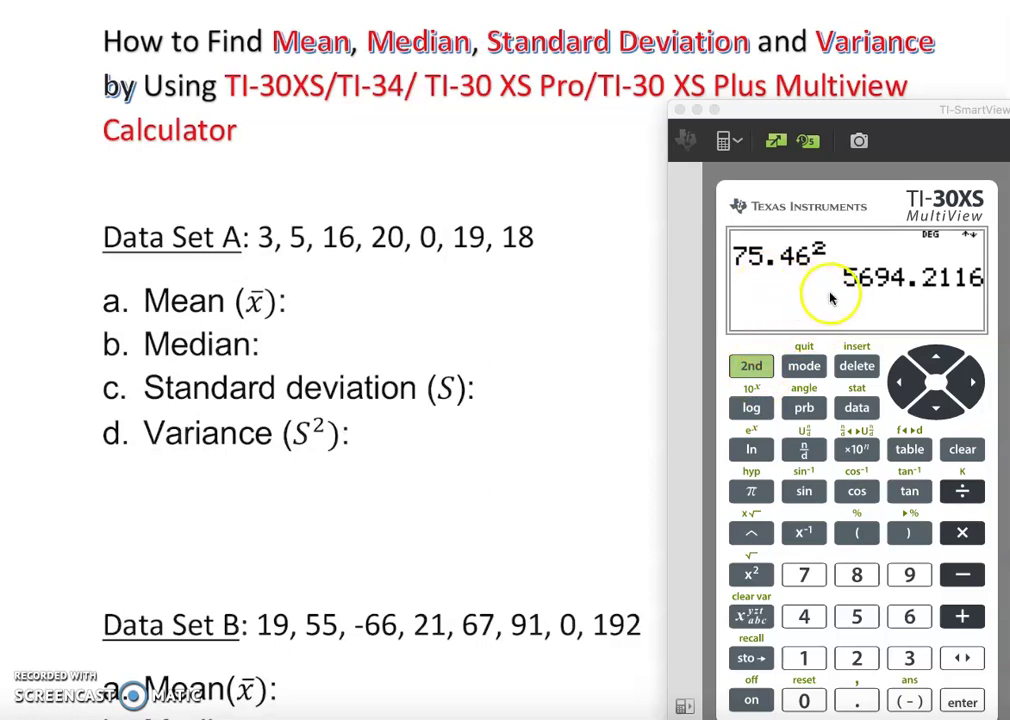
# Reset the calculator and confirm clearing its memory
pyautogui.click(751, 366)
pyautogui.click(802, 702)
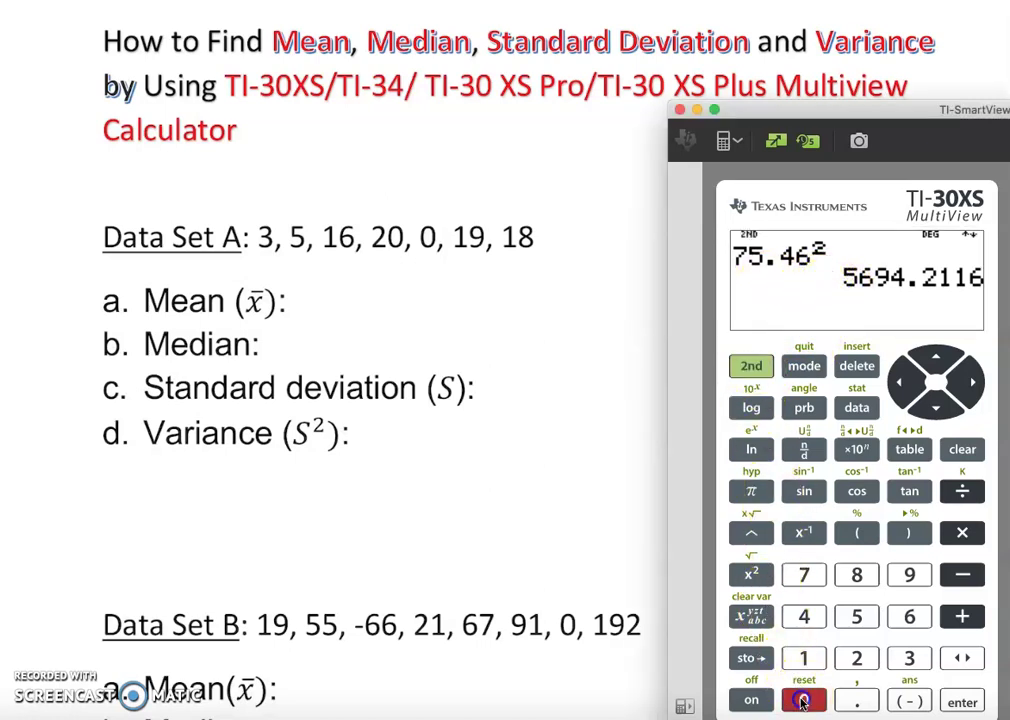
pyautogui.click(856, 658)
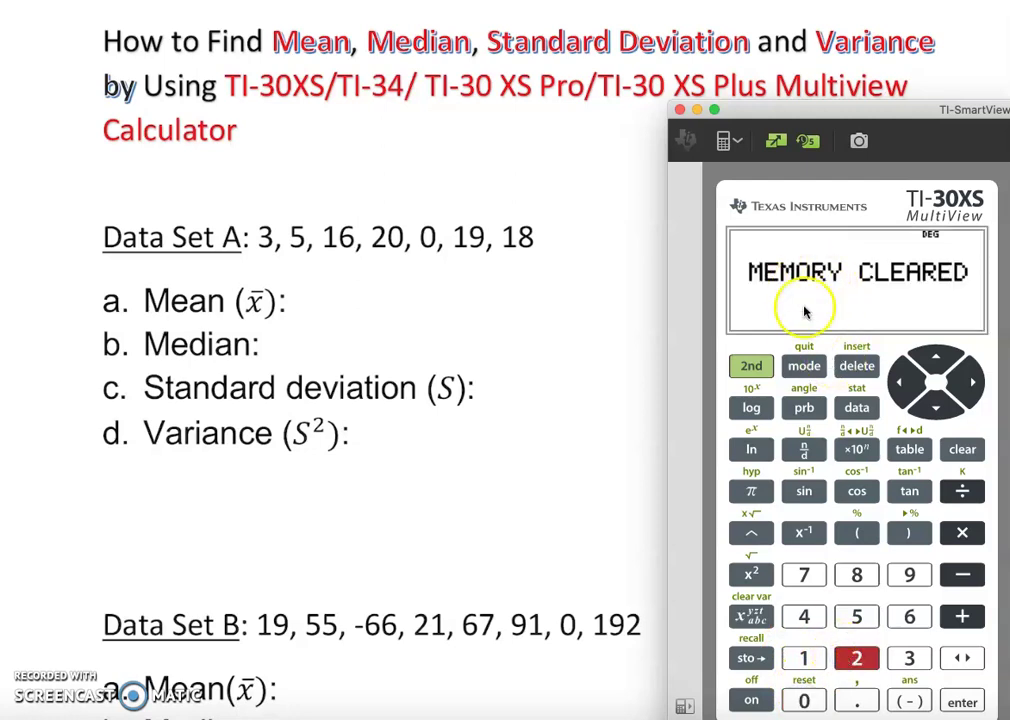
# Open the data list editor and enter 3, 5, 16 and 20 as the first four values of L1
pyautogui.click(856, 409)
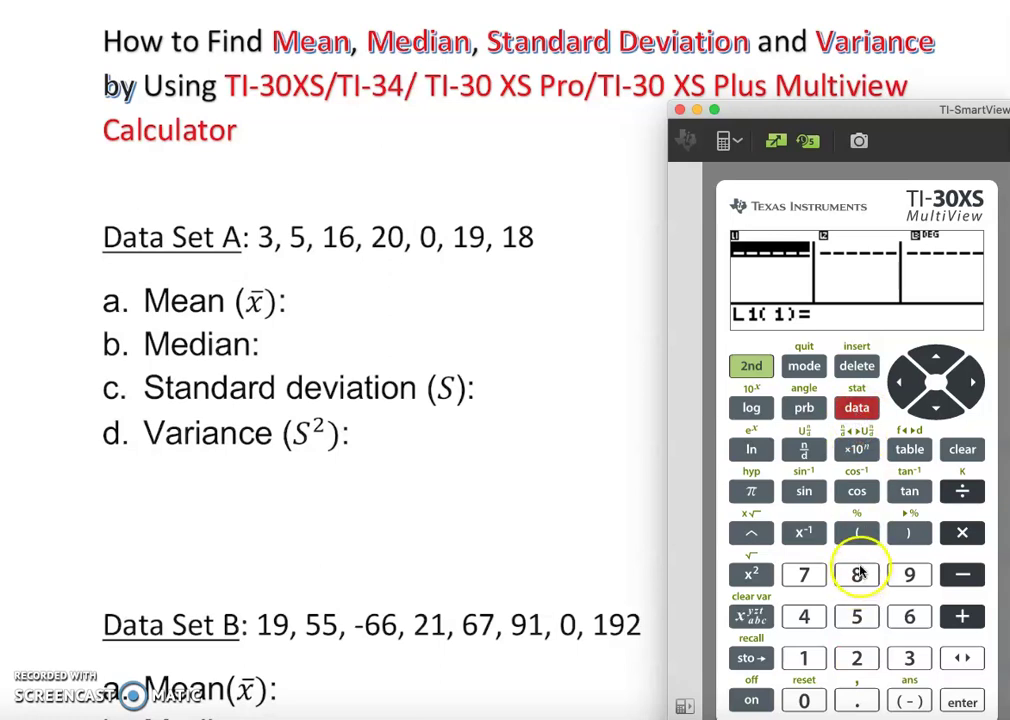
pyautogui.click(909, 658)
pyautogui.click(960, 703)
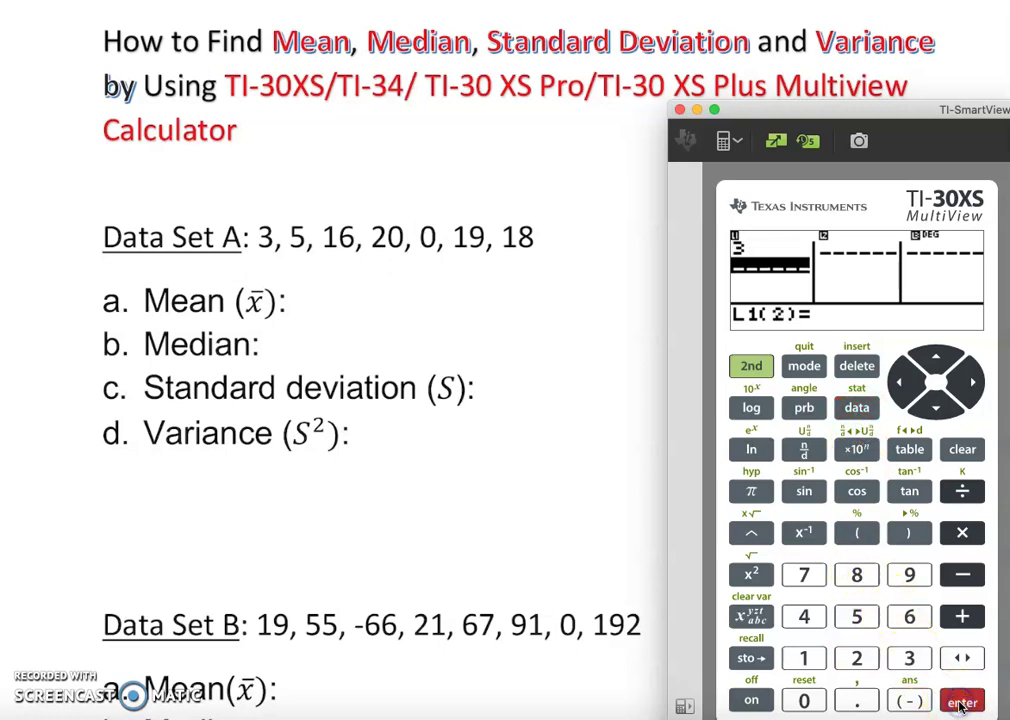
pyautogui.click(856, 616)
pyautogui.click(955, 703)
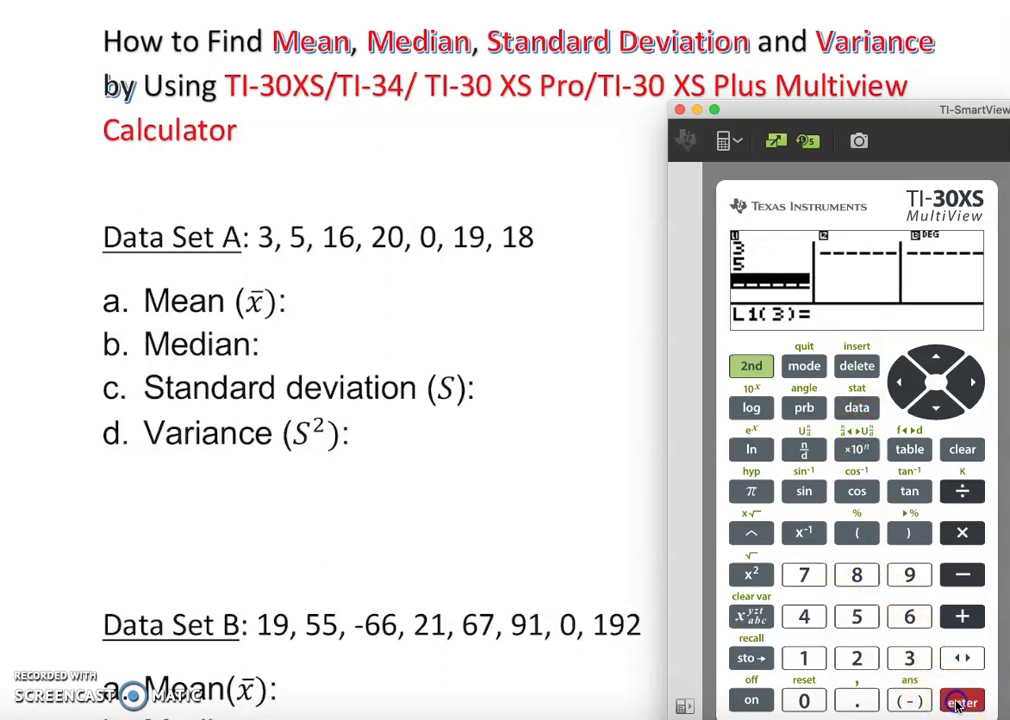
pyautogui.click(803, 658)
pyautogui.click(909, 616)
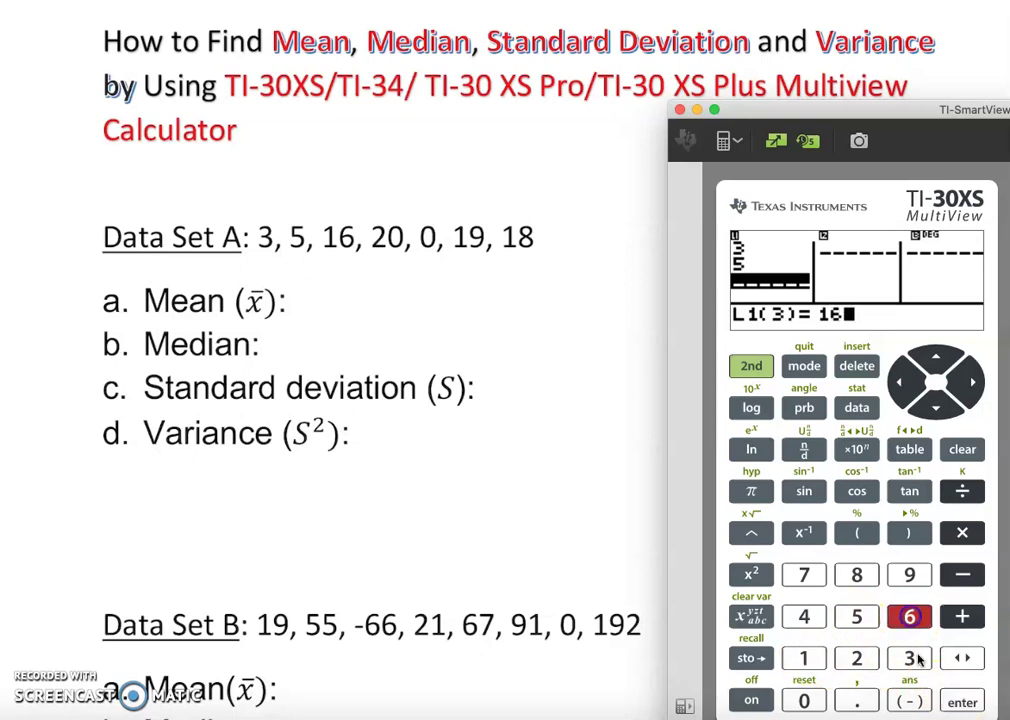
pyautogui.click(960, 703)
pyautogui.click(856, 658)
pyautogui.click(812, 702)
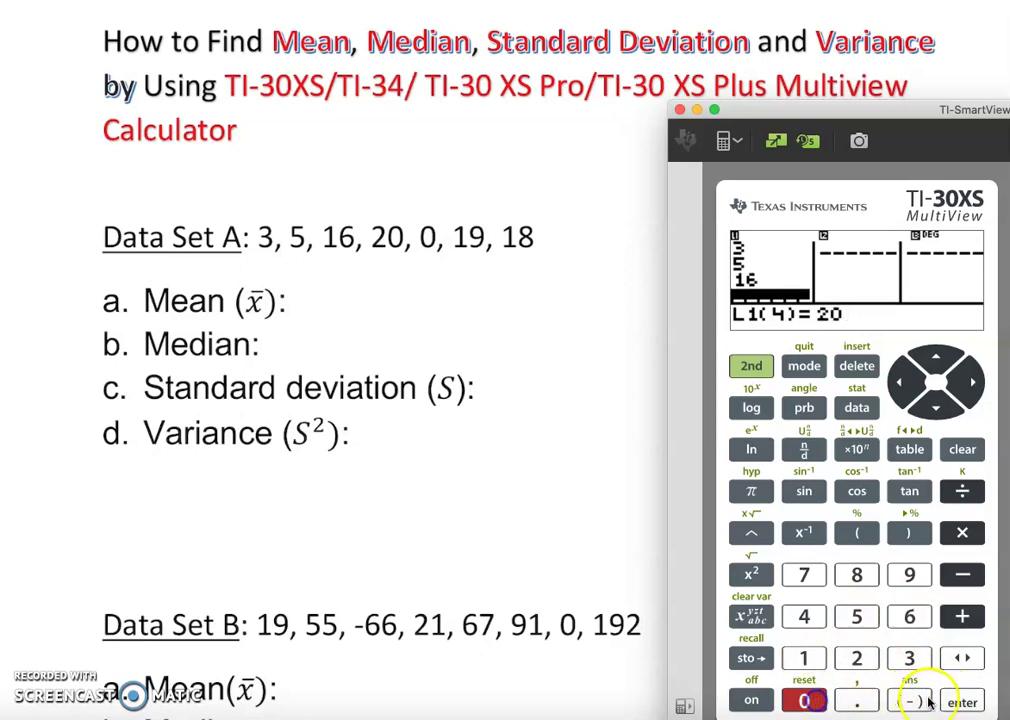
pyautogui.click(960, 703)
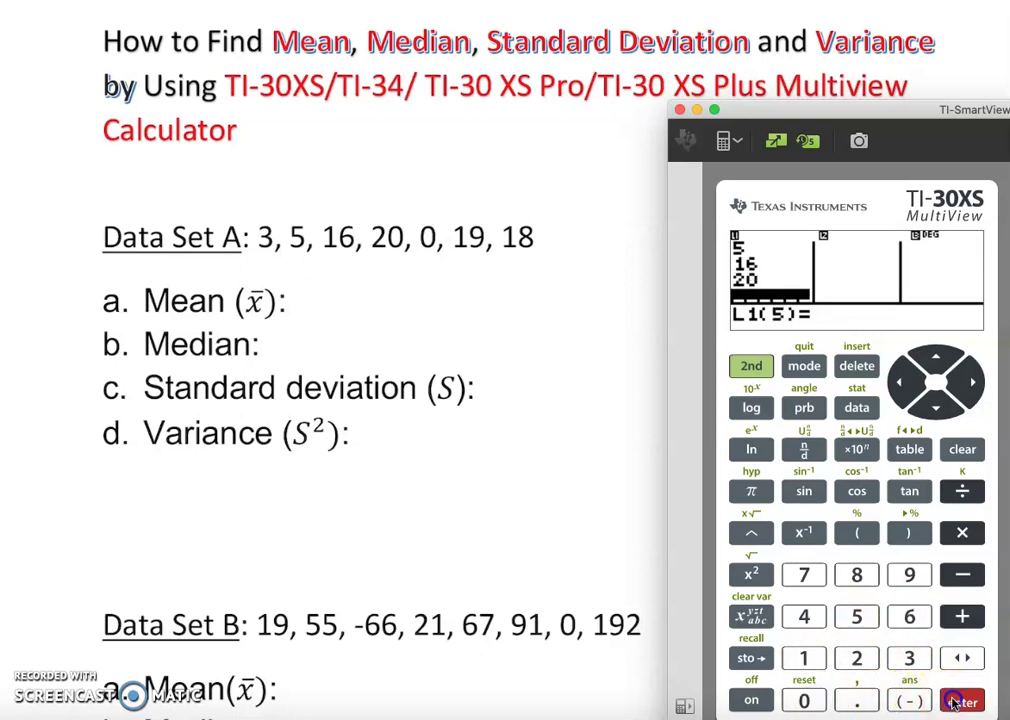
# Enter the remaining Data Set A values 0, 19 and 18 into L1
pyautogui.click(808, 702)
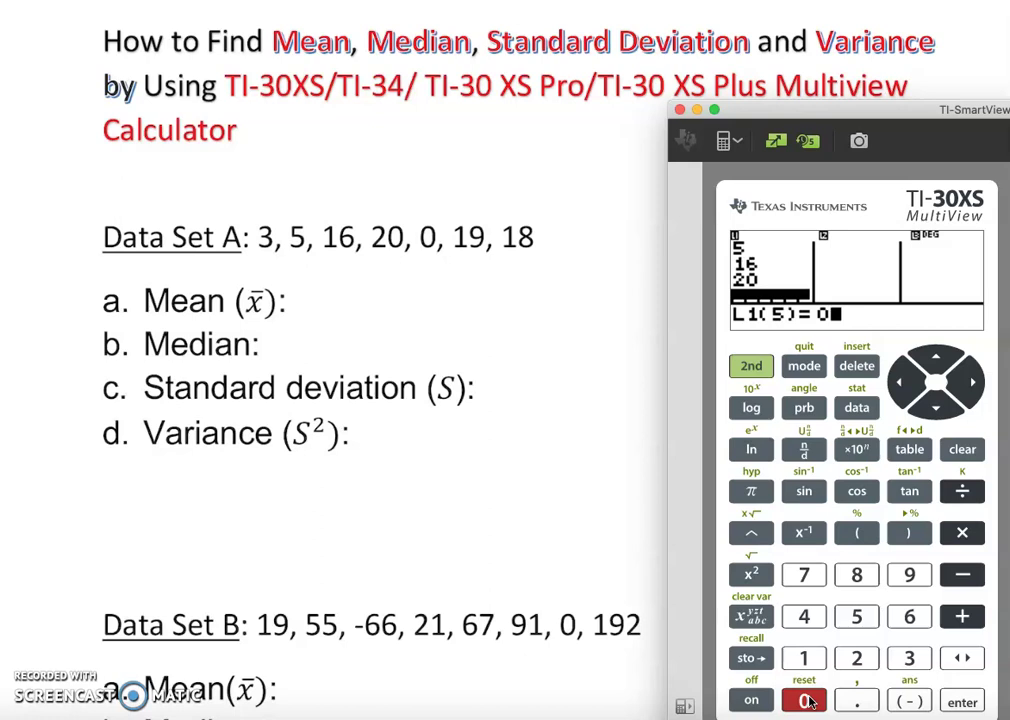
pyautogui.click(963, 704)
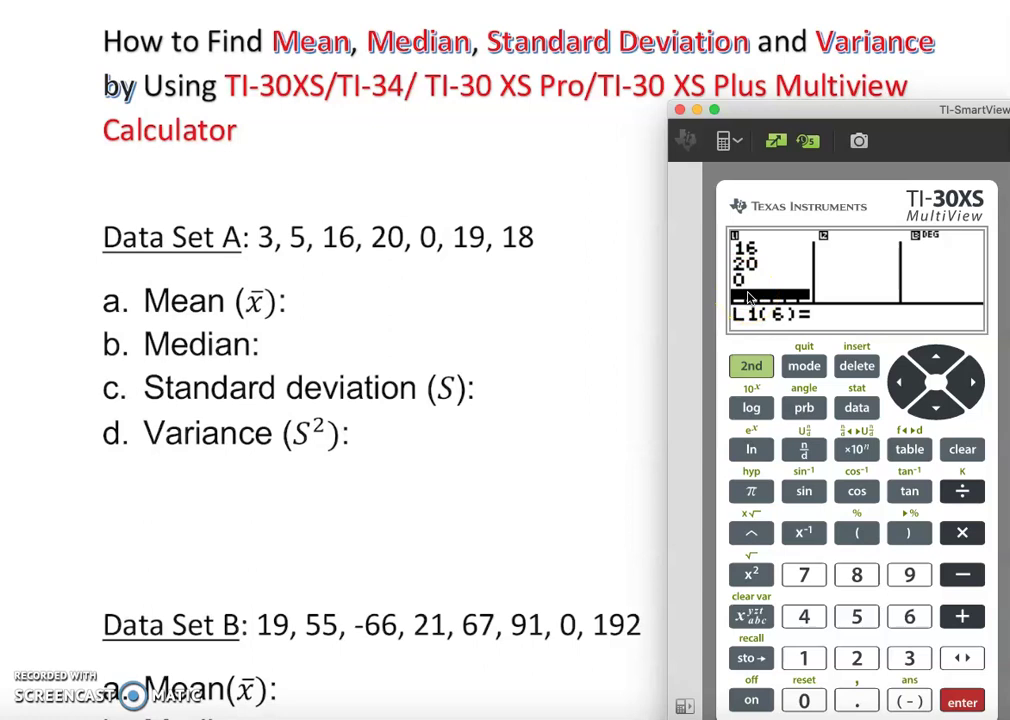
pyautogui.click(805, 660)
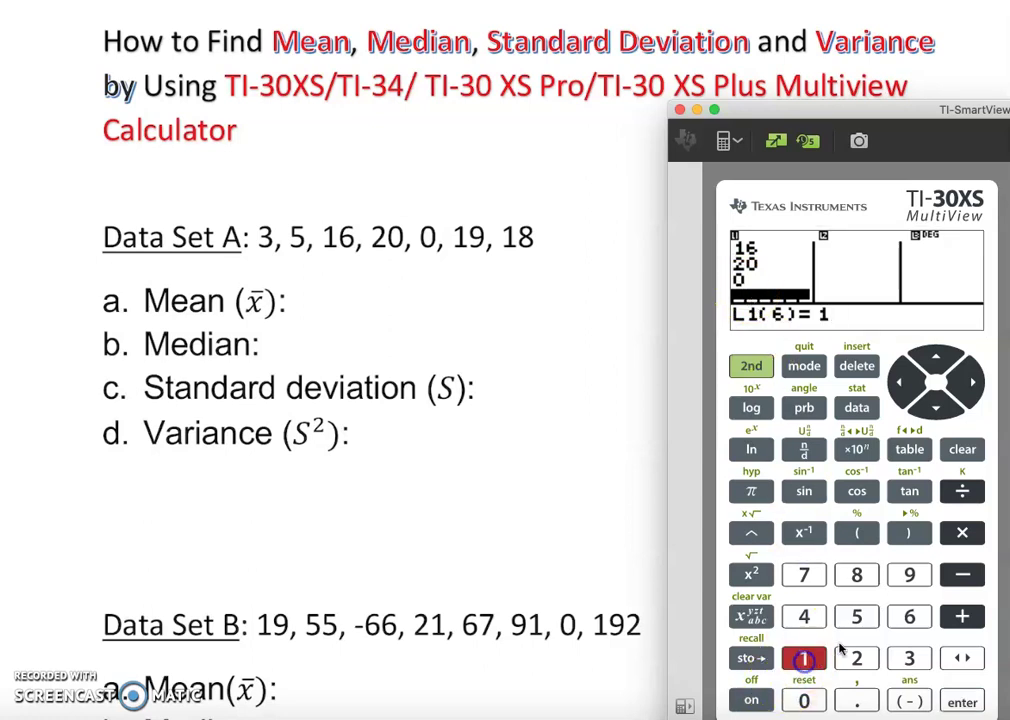
pyautogui.click(910, 580)
pyautogui.click(962, 700)
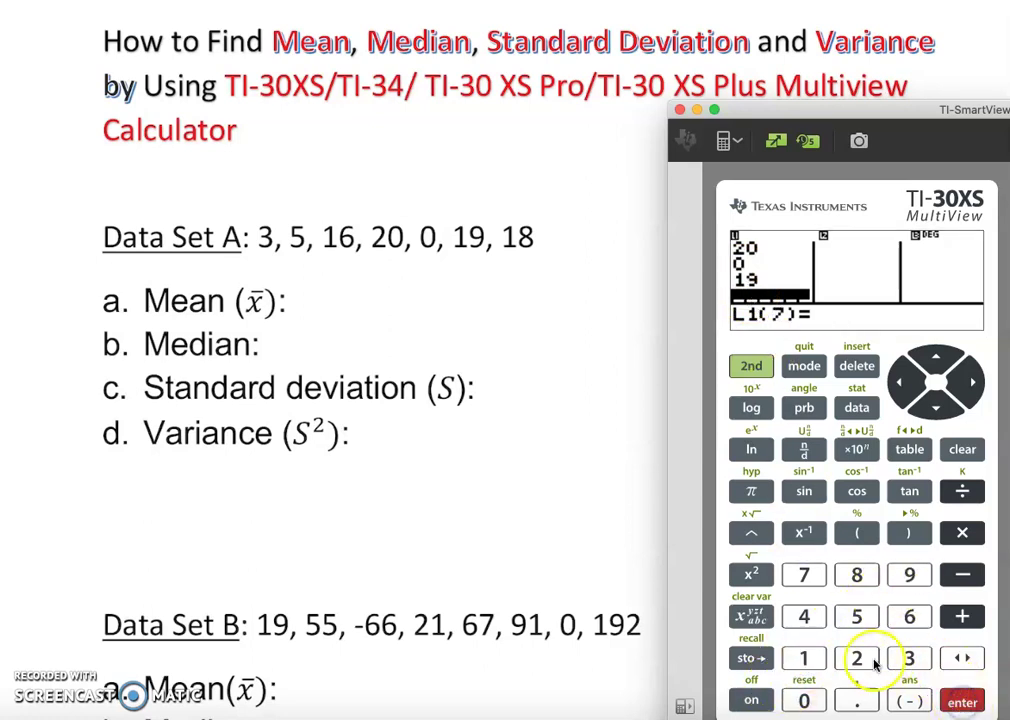
pyautogui.click(810, 660)
pyautogui.click(857, 575)
pyautogui.click(962, 702)
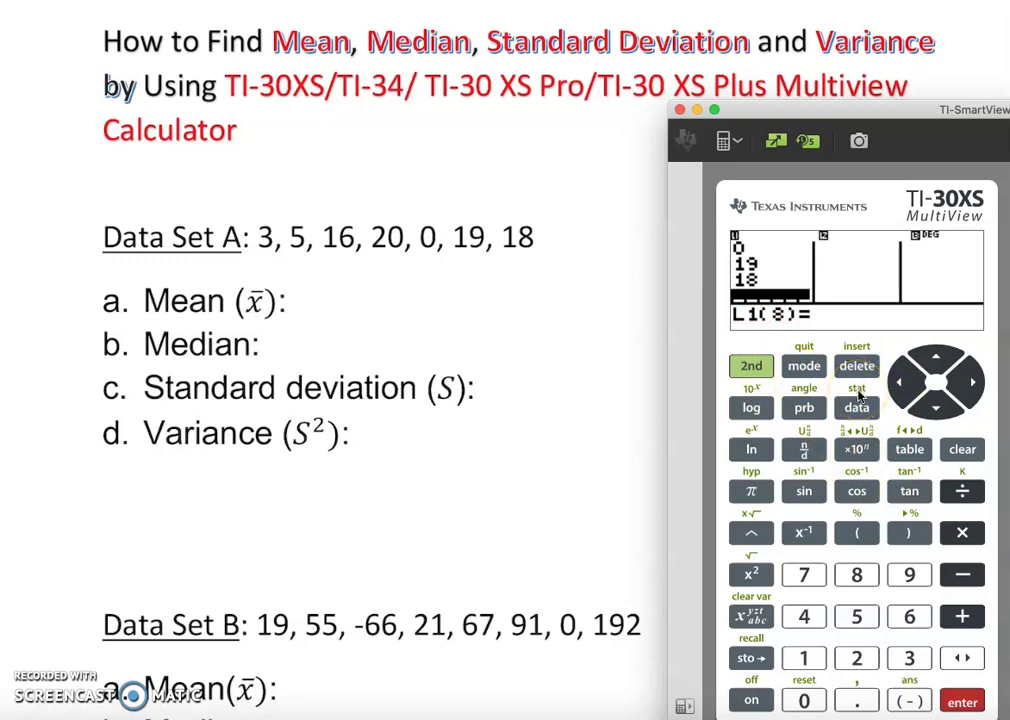
# Calculate 1-Var Stats for the data in L1 with the frequency set to ONE
pyautogui.moveTo(866, 397)
pyautogui.mouseDown()
pyautogui.moveTo(862, 360)
pyautogui.moveTo(737, 253)
pyautogui.moveTo(762, 283)
pyautogui.mouseUp()
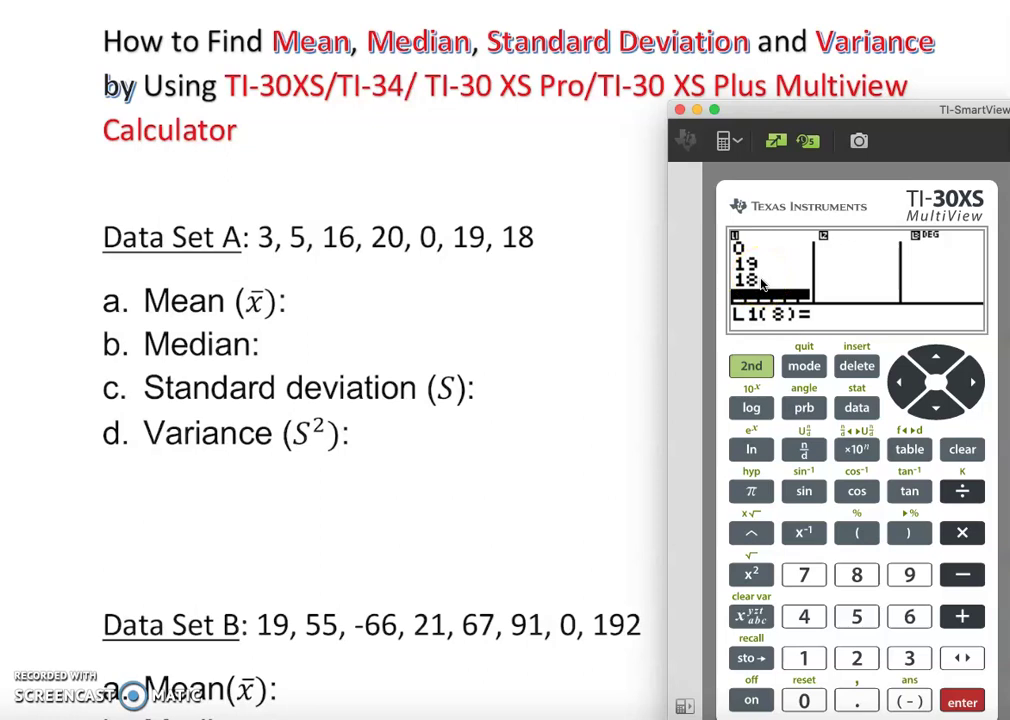
pyautogui.moveTo(762, 283)
pyautogui.mouseDown()
pyautogui.moveTo(863, 361)
pyautogui.moveTo(868, 400)
pyautogui.moveTo(760, 366)
pyautogui.moveTo(848, 363)
pyautogui.moveTo(754, 372)
pyautogui.mouseUp()
pyautogui.click(754, 372)
pyautogui.click(856, 407)
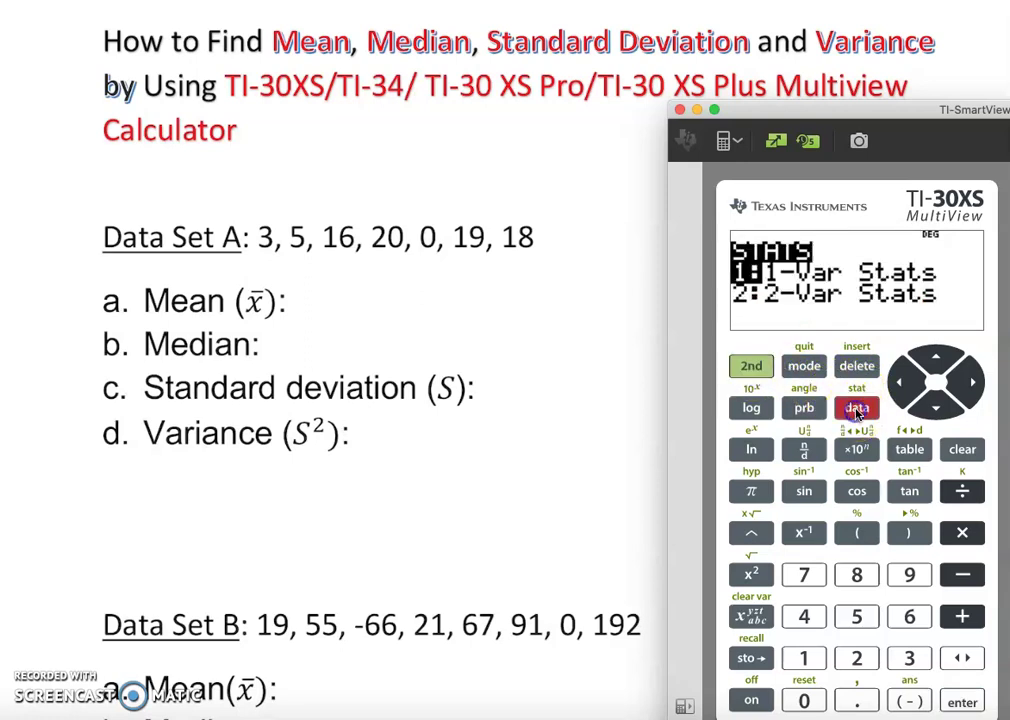
pyautogui.click(962, 702)
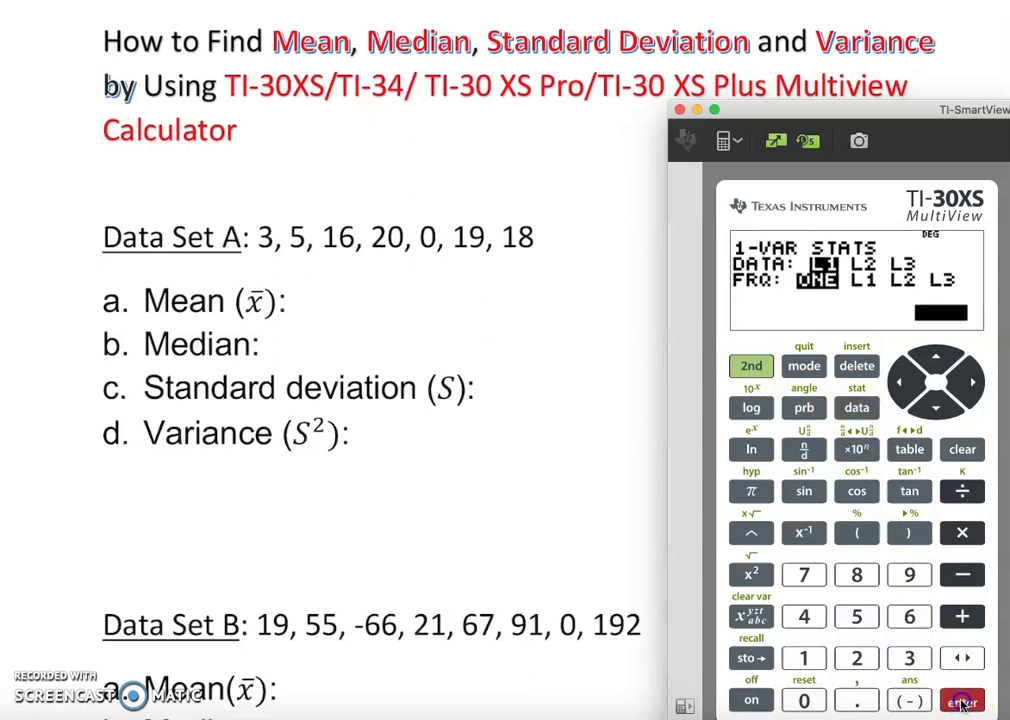
pyautogui.click(962, 702)
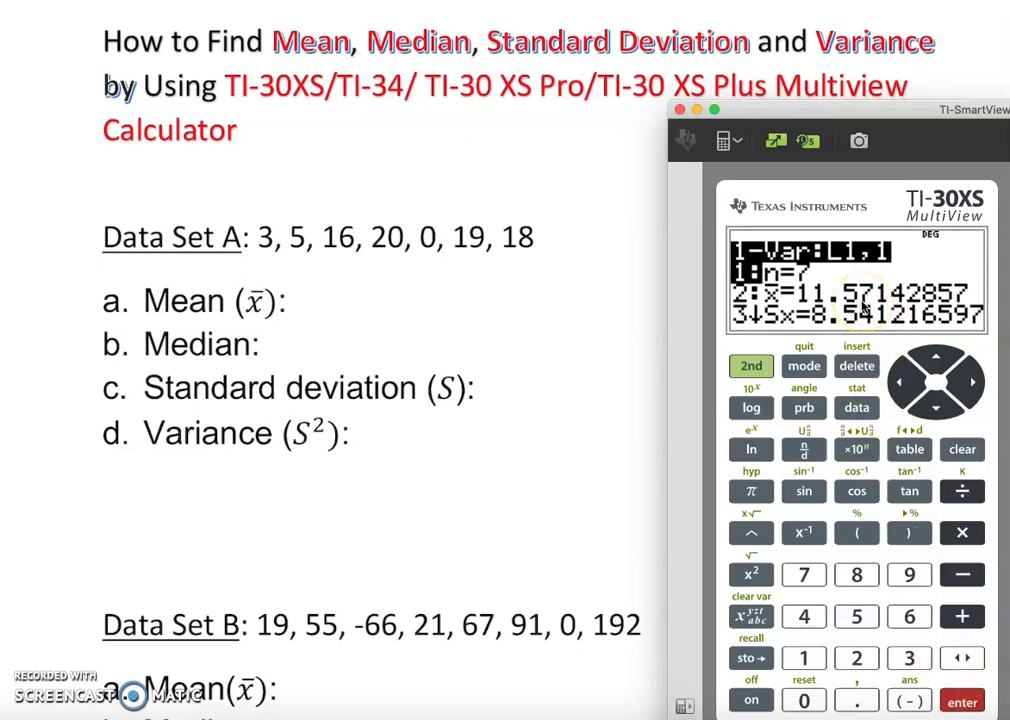
# Handwrite ≈11.57 beside Mean and =16 beside Median for Data Set A
pyautogui.moveTo(298, 292)
pyautogui.mouseDown()
pyautogui.moveTo(350, 288)
pyautogui.moveTo(350, 300)
pyautogui.moveTo(373, 313)
pyautogui.moveTo(426, 309)
pyautogui.mouseUp()
pyautogui.moveTo(464, 286); pyautogui.dragTo(472, 310)
pyautogui.moveTo(278, 338)
pyautogui.mouseDown()
pyautogui.moveTo(321, 338)
pyautogui.moveTo(322, 352)
pyautogui.moveTo(356, 358)
pyautogui.moveTo(345, 335)
pyautogui.moveTo(368, 352)
pyautogui.mouseUp()
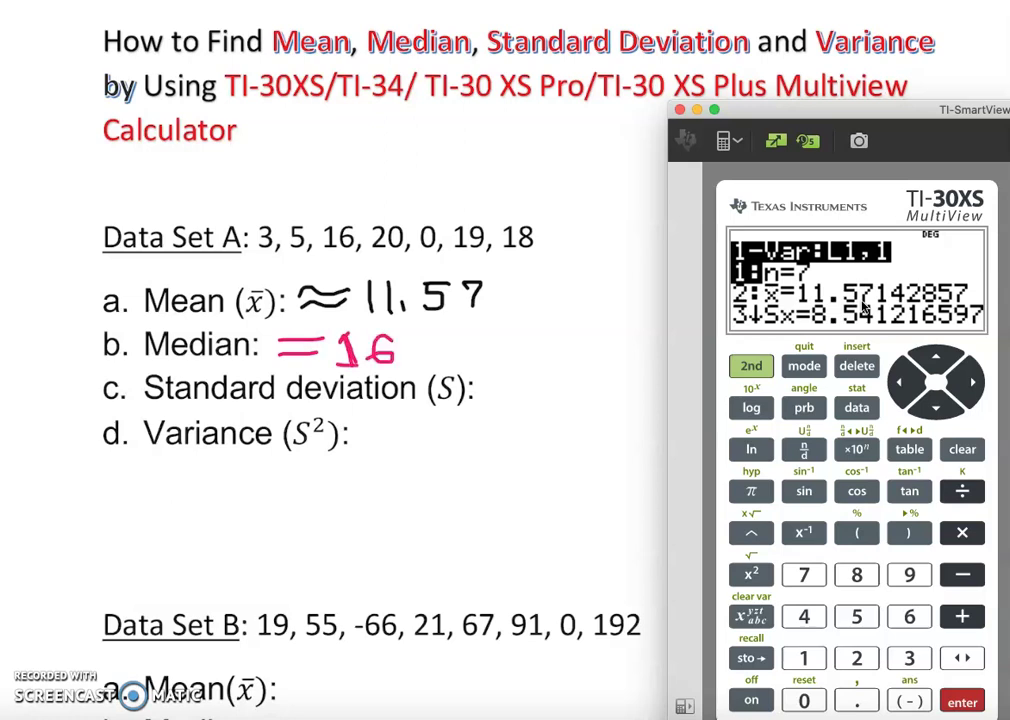
# Handwrite ≈8.54 beside Standard deviation for Data Set A
pyautogui.moveTo(493, 385)
pyautogui.mouseDown()
pyautogui.moveTo(543, 378)
pyautogui.moveTo(543, 393)
pyautogui.moveTo(582, 371)
pyautogui.moveTo(616, 405)
pyautogui.mouseUp()
pyautogui.click(602, 399)
pyautogui.moveTo(664, 362); pyautogui.dragTo(668, 385)
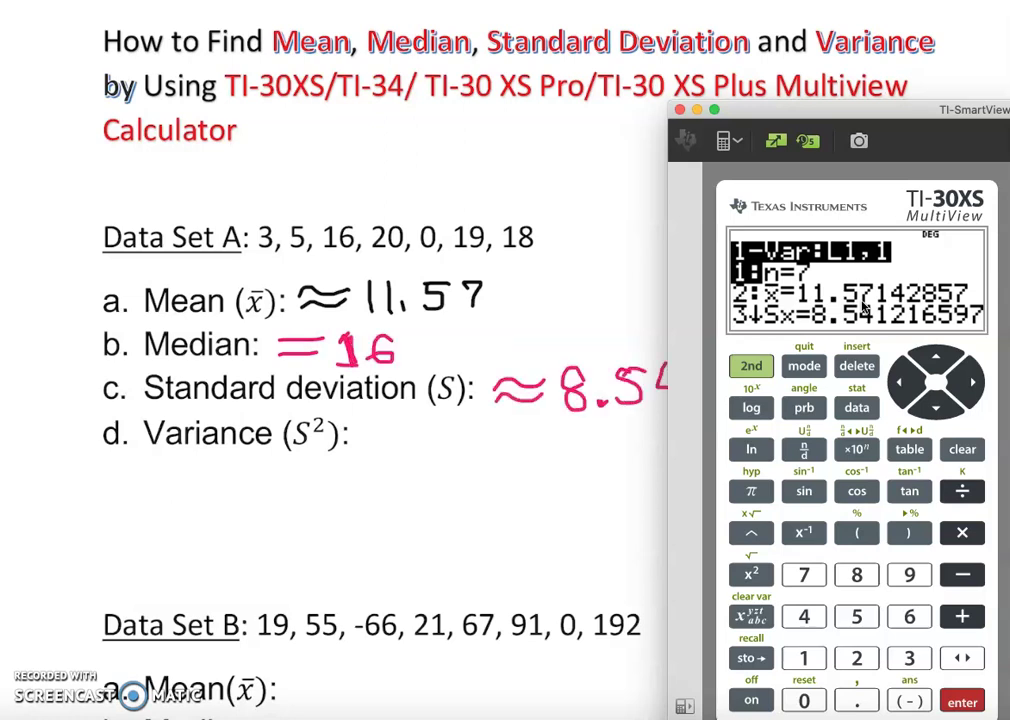
# Handwrite the expression (8.54)² beside Variance for Data Set A
pyautogui.moveTo(386, 438); pyautogui.dragTo(378, 437)
pyautogui.moveTo(438, 434)
pyautogui.mouseDown()
pyautogui.moveTo(420, 463)
pyautogui.moveTo(466, 468)
pyautogui.mouseUp()
pyautogui.moveTo(486, 426); pyautogui.dragTo(487, 464)
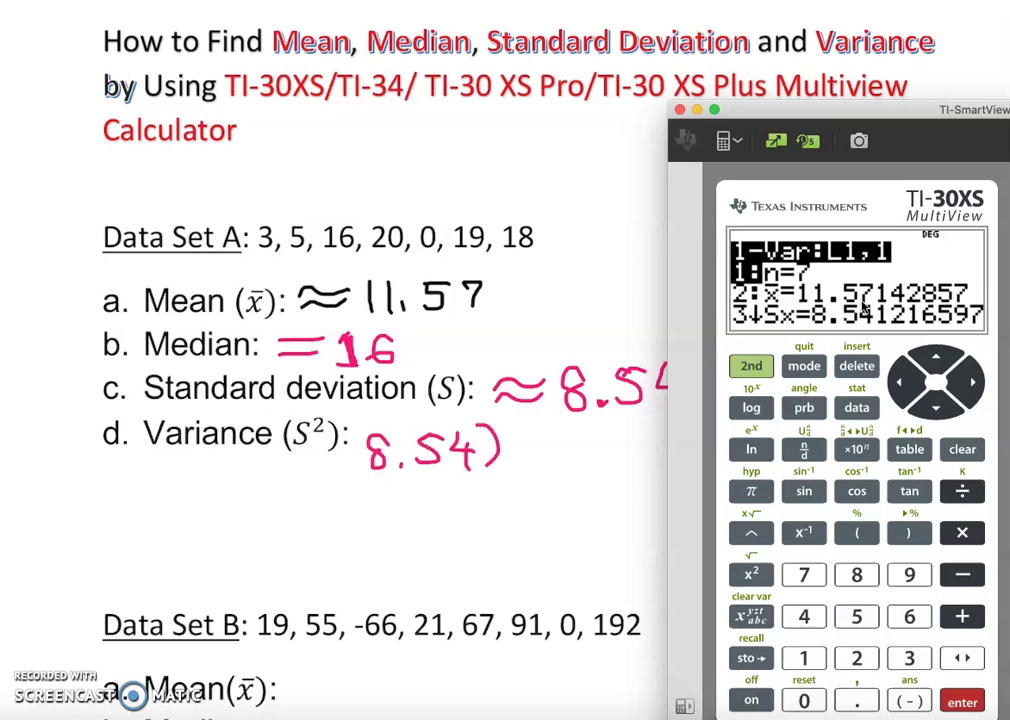
pyautogui.moveTo(367, 421); pyautogui.dragTo(362, 486)
pyautogui.moveTo(518, 426); pyautogui.dragTo(537, 434)
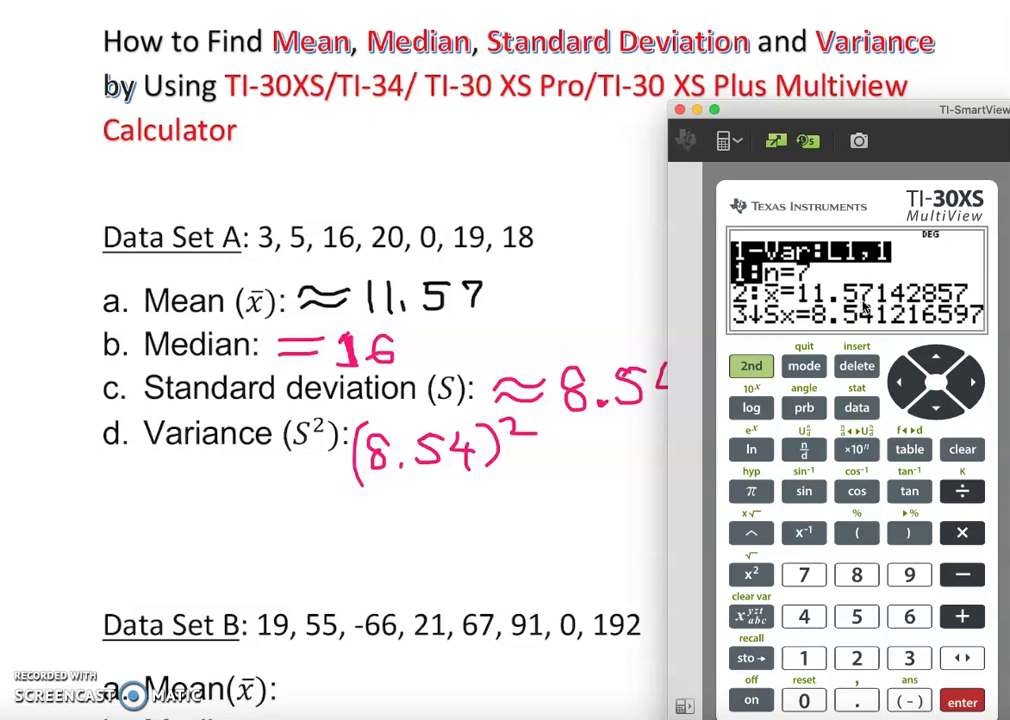
# Go through the one-variable statistics results to the maximum and examine the median
pyautogui.click(863, 304)
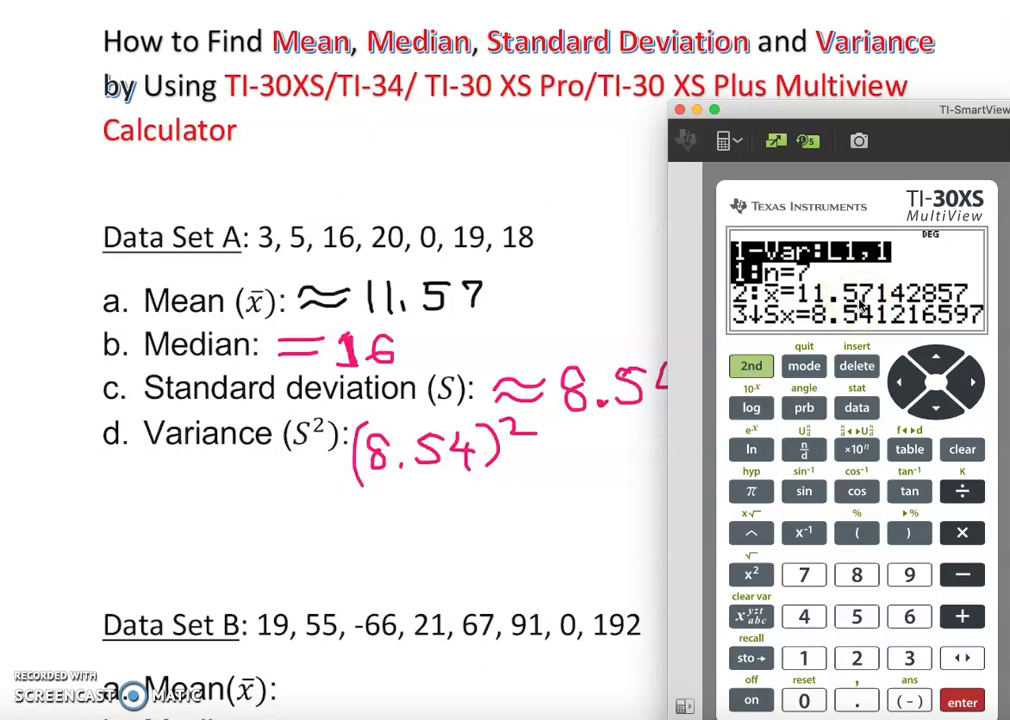
pyautogui.click(937, 410)
pyautogui.click(937, 411)
pyautogui.click(937, 411)
pyautogui.click(937, 411)
pyautogui.click(937, 411)
pyautogui.click(937, 411)
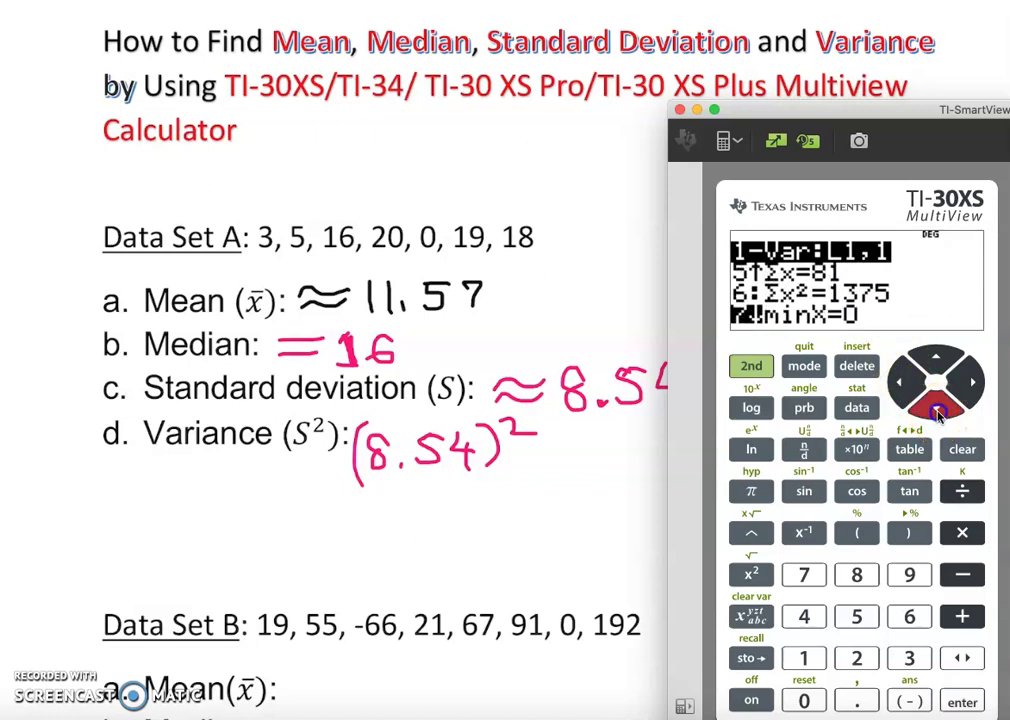
pyautogui.click(937, 411)
pyautogui.click(937, 411)
pyautogui.click(937, 411)
pyautogui.click(937, 411)
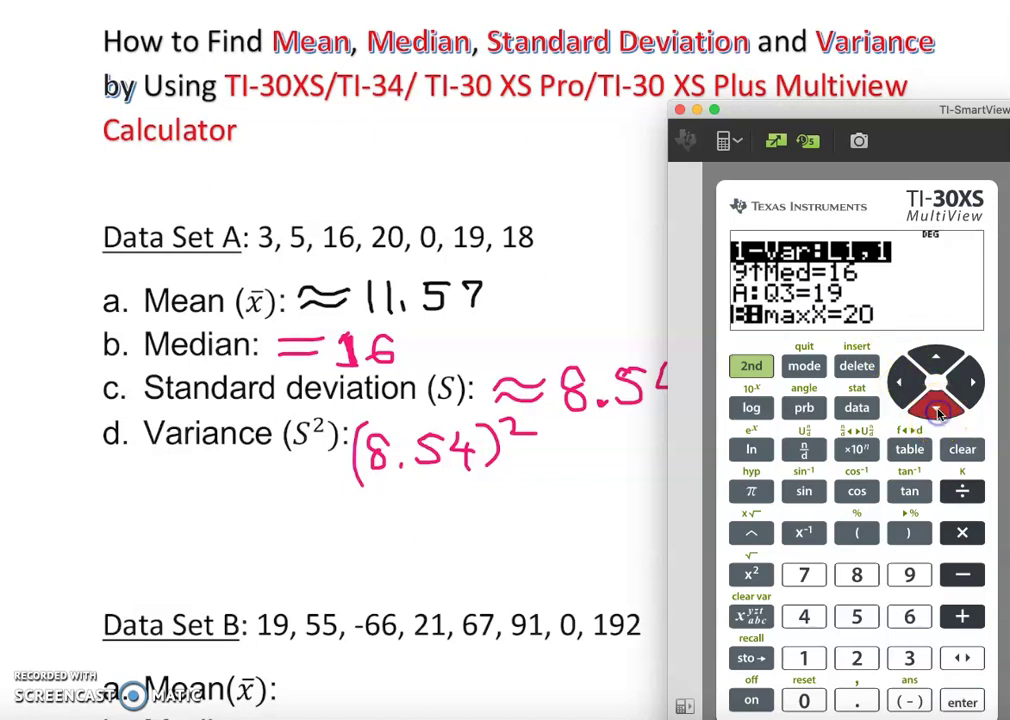
pyautogui.click(936, 362)
pyautogui.click(937, 363)
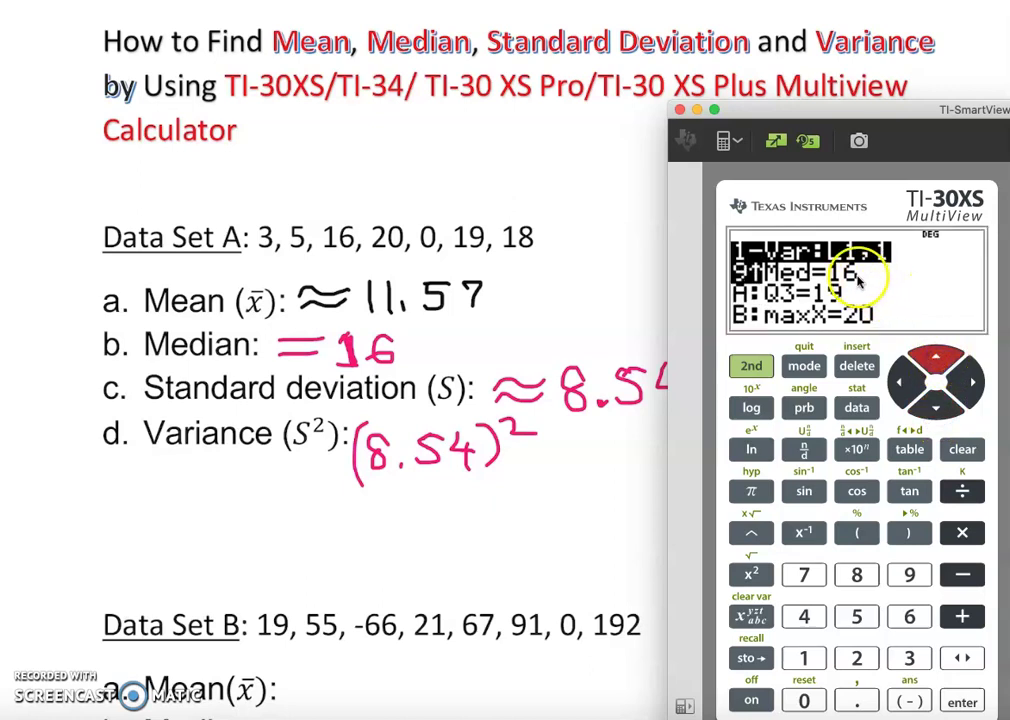
# Return to the start of the statistics results and examine the mean and sample standard deviation Sx
pyautogui.click(926, 360)
pyautogui.click(926, 360)
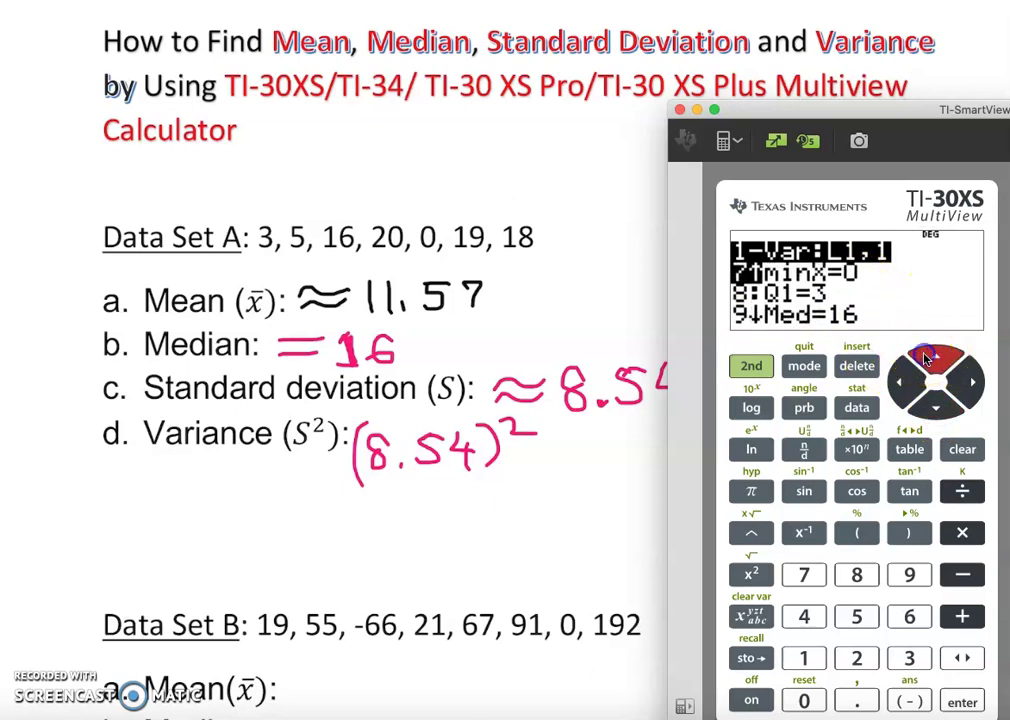
pyautogui.click(926, 360)
pyautogui.click(926, 360)
pyautogui.click(926, 360)
pyautogui.click(926, 360)
pyautogui.click(926, 360)
pyautogui.click(926, 360)
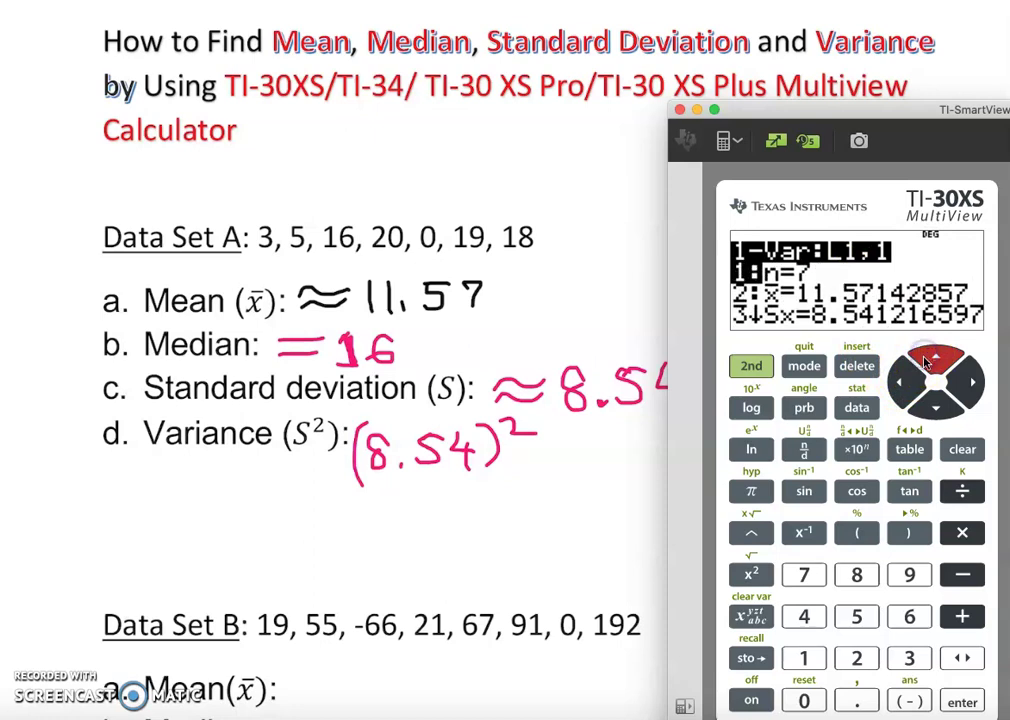
pyautogui.click(937, 414)
pyautogui.click(937, 414)
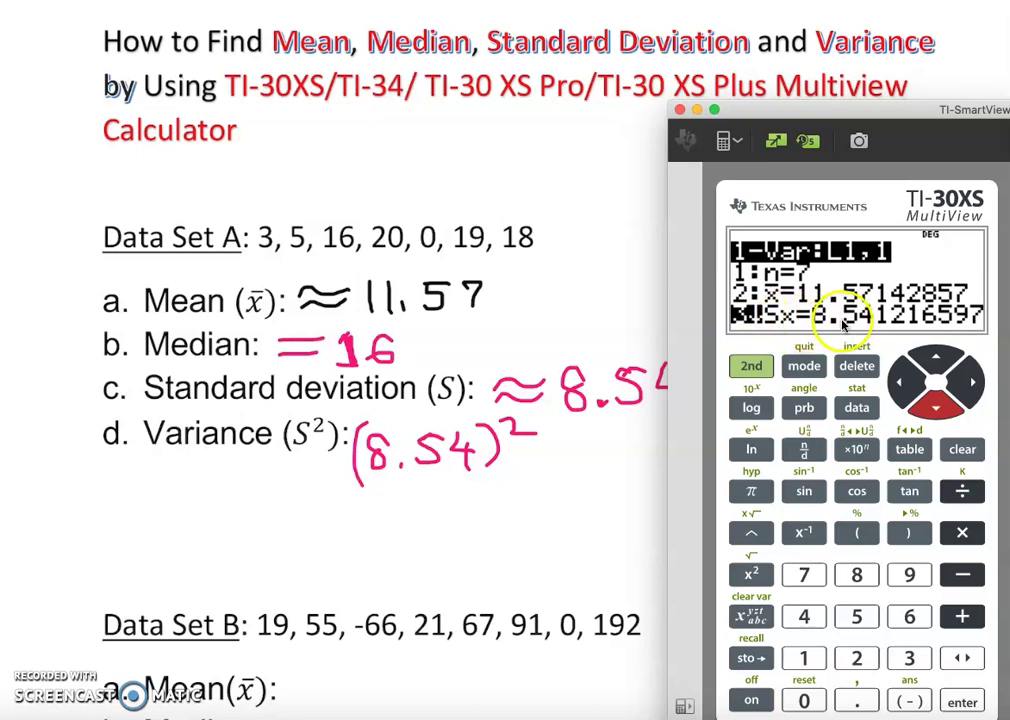
# Move the calculator window clear of the handwritten answer and calculate 8.54² for the variance
pyautogui.moveTo(872, 115); pyautogui.dragTo(886, 112)
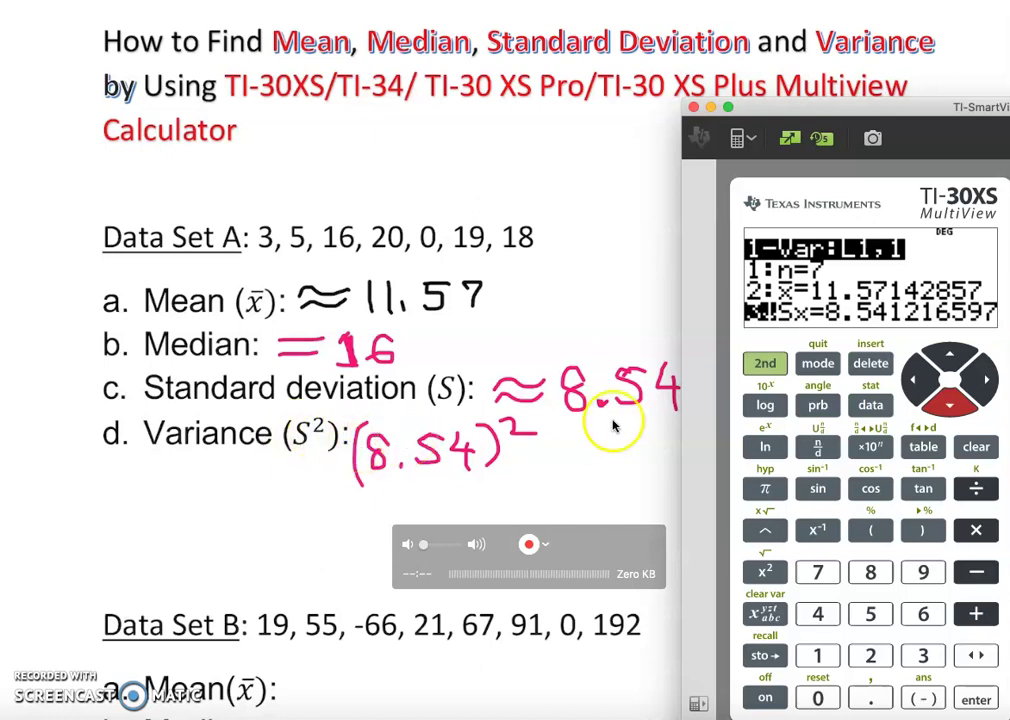
pyautogui.click(976, 448)
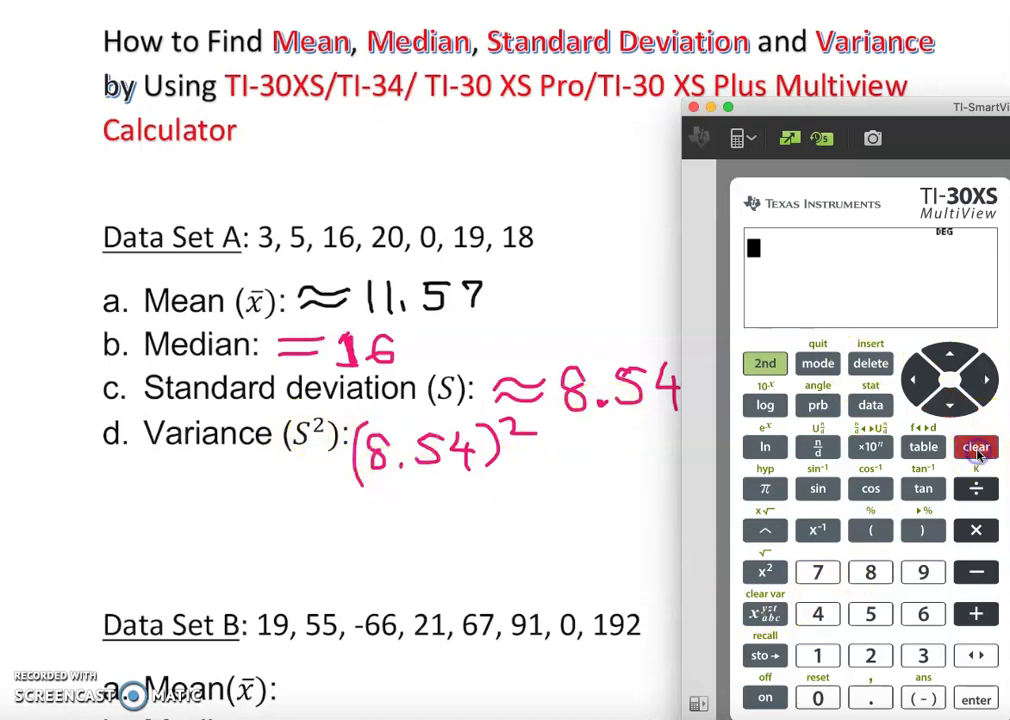
pyautogui.click(870, 572)
pyautogui.click(868, 695)
pyautogui.click(870, 613)
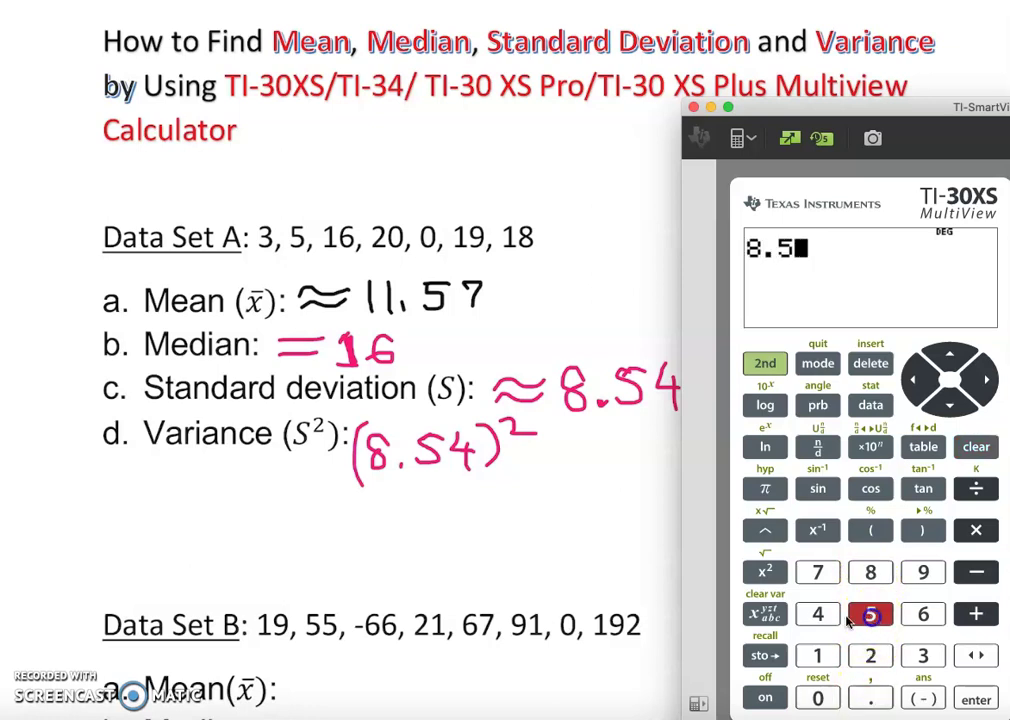
pyautogui.click(817, 613)
pyautogui.click(768, 572)
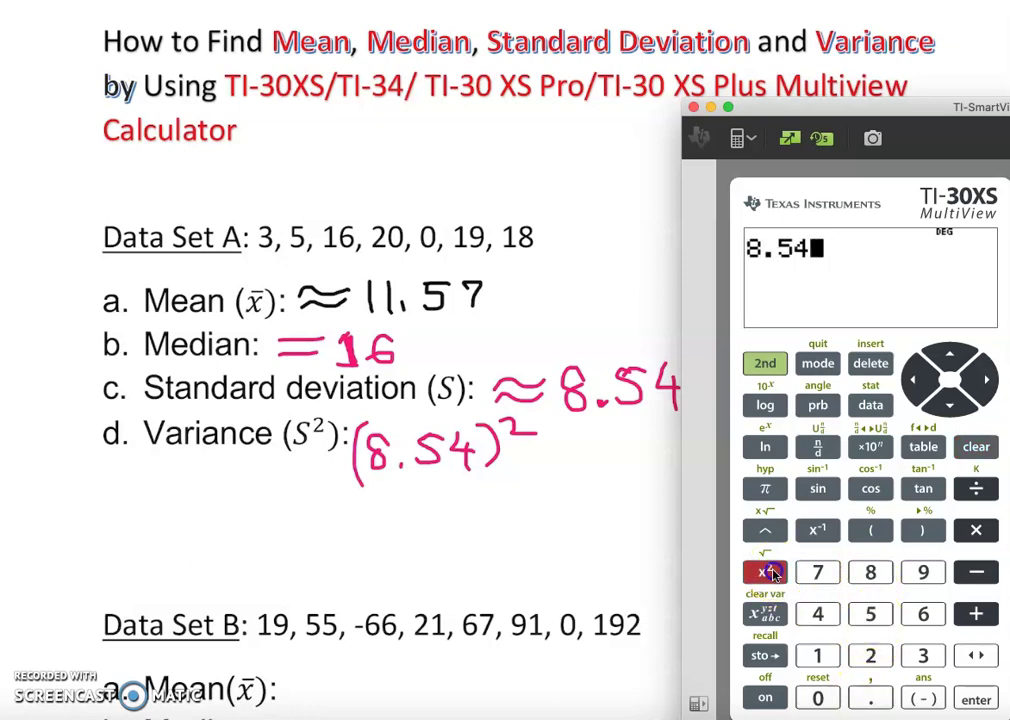
pyautogui.click(977, 698)
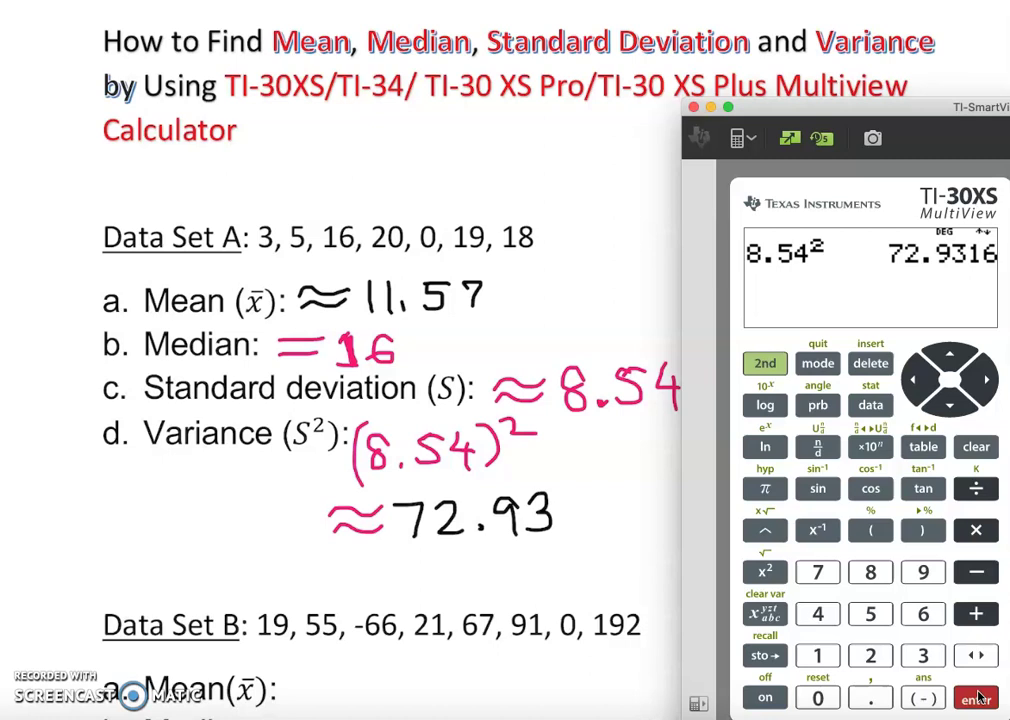
# Switch the emulated calculator model to TI-34 MultiView
pyautogui.click(752, 141)
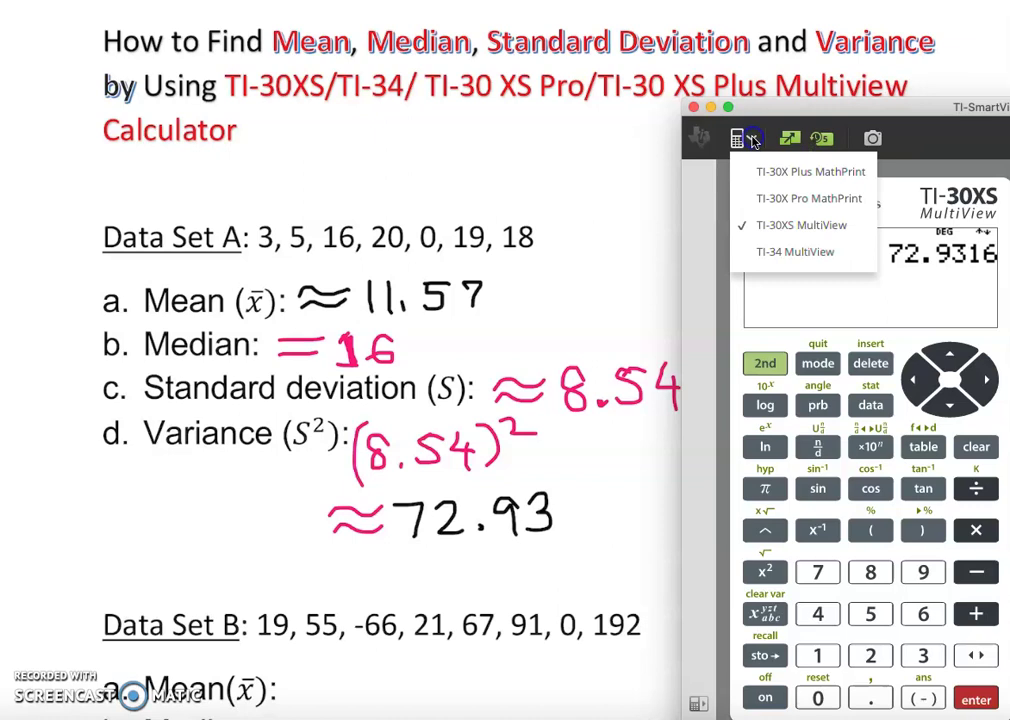
pyautogui.click(760, 257)
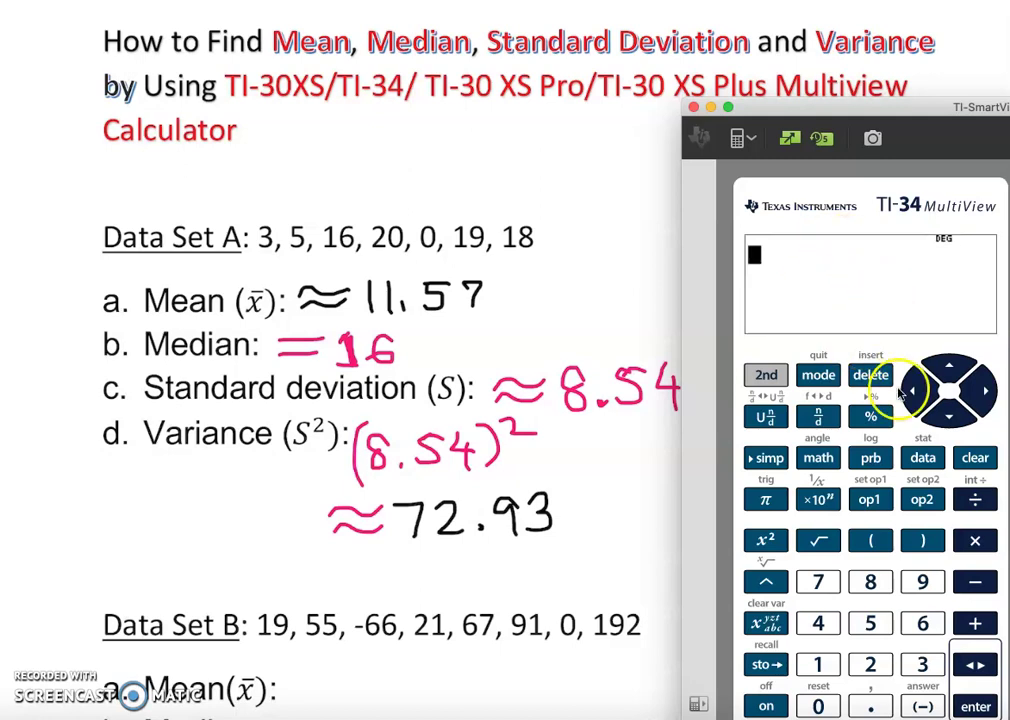
# Examine the existing L1 data list and reset the calculator, clearing its memory
pyautogui.click(907, 458)
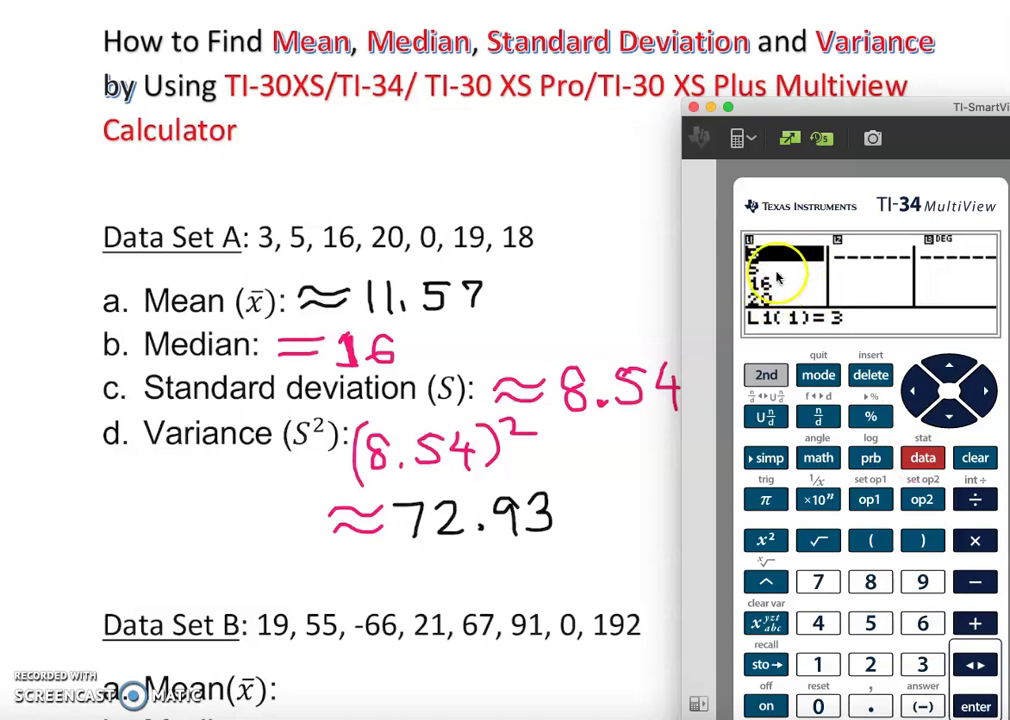
pyautogui.click(765, 376)
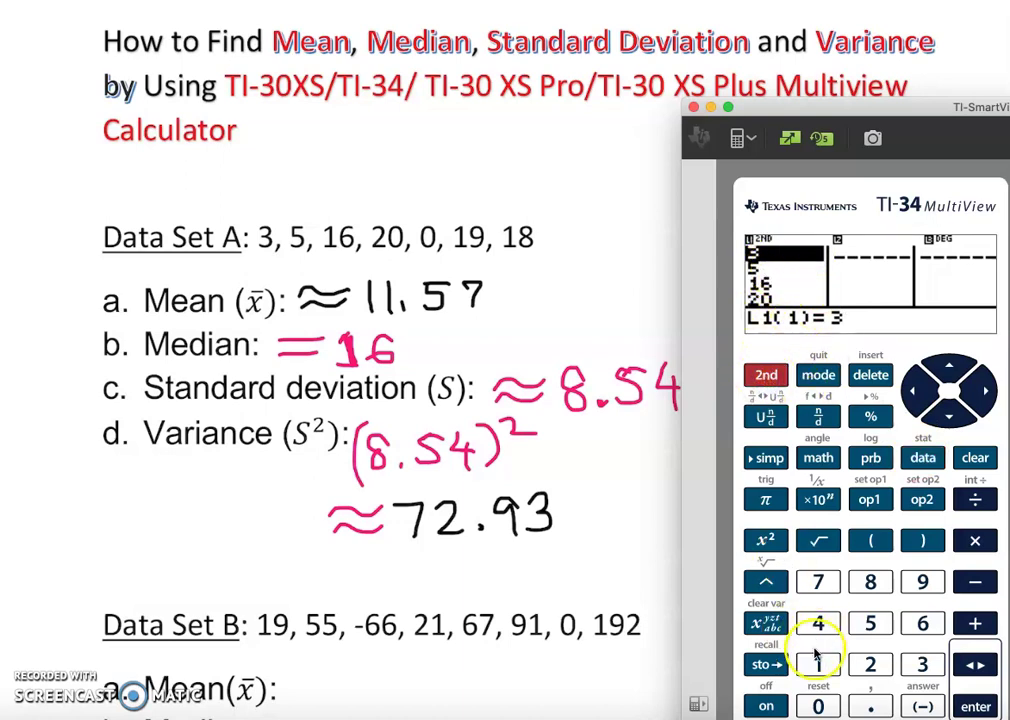
pyautogui.click(817, 704)
pyautogui.click(868, 666)
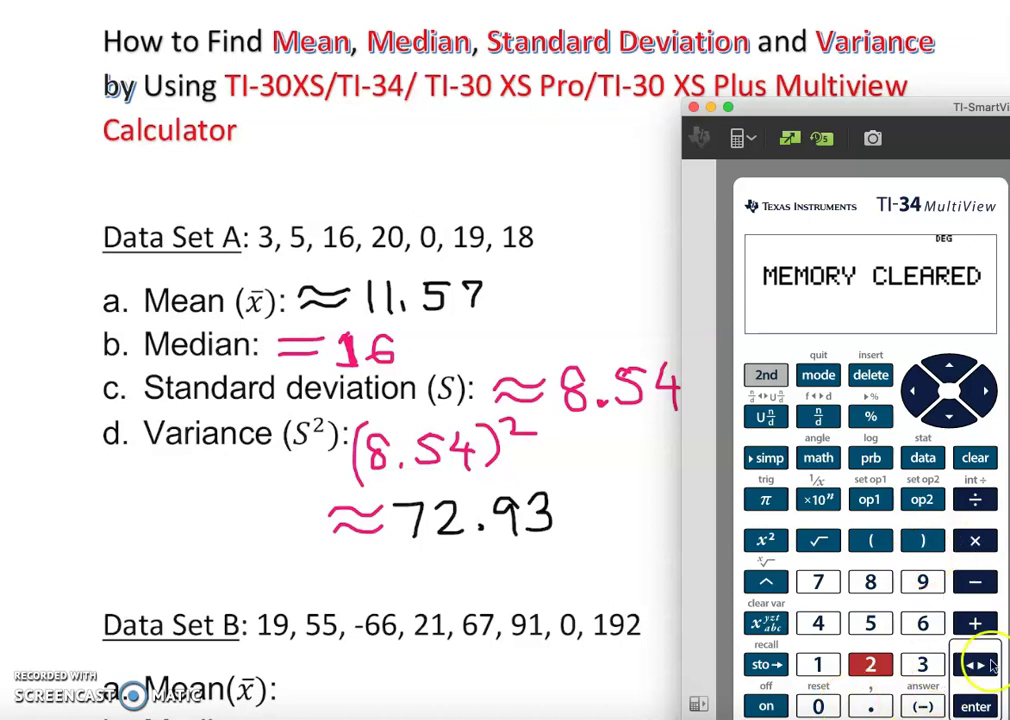
# Enter the Data Set A values 3, 5, 16, 20, 0, 19 and 18 on the calculator's home screen
pyautogui.click(928, 670)
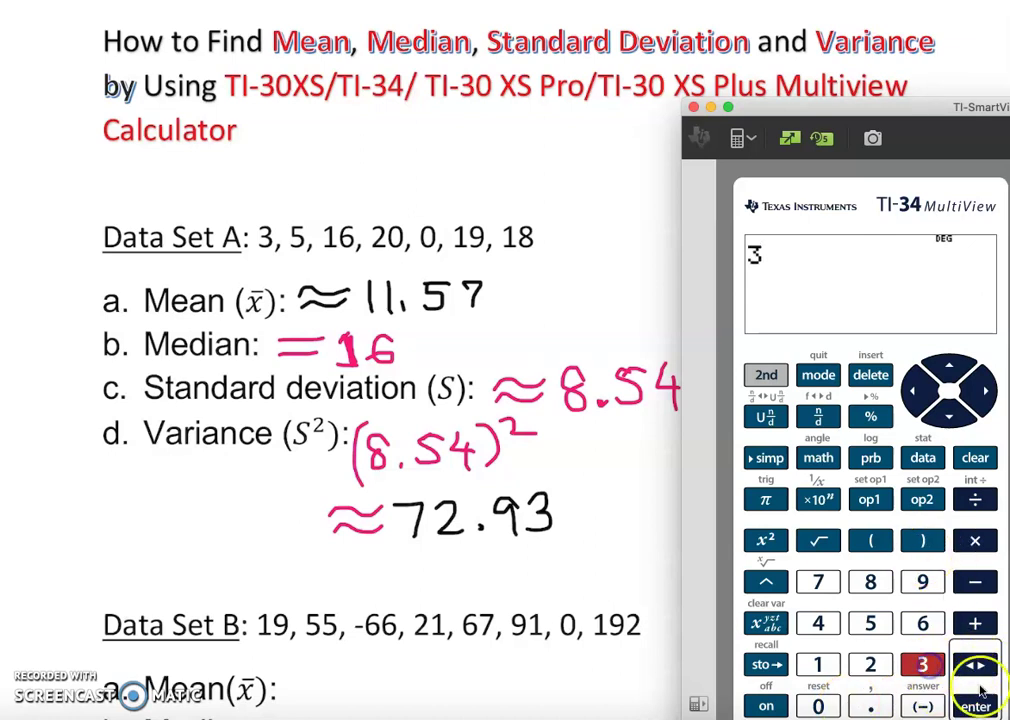
pyautogui.click(976, 706)
pyautogui.click(870, 623)
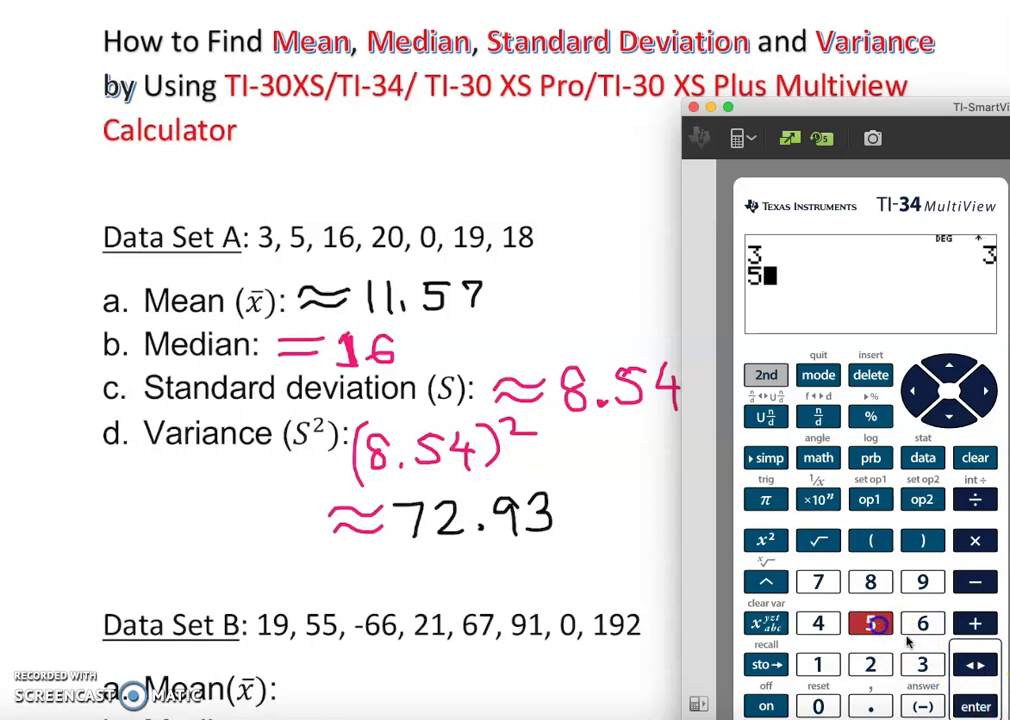
pyautogui.click(976, 706)
pyautogui.click(818, 665)
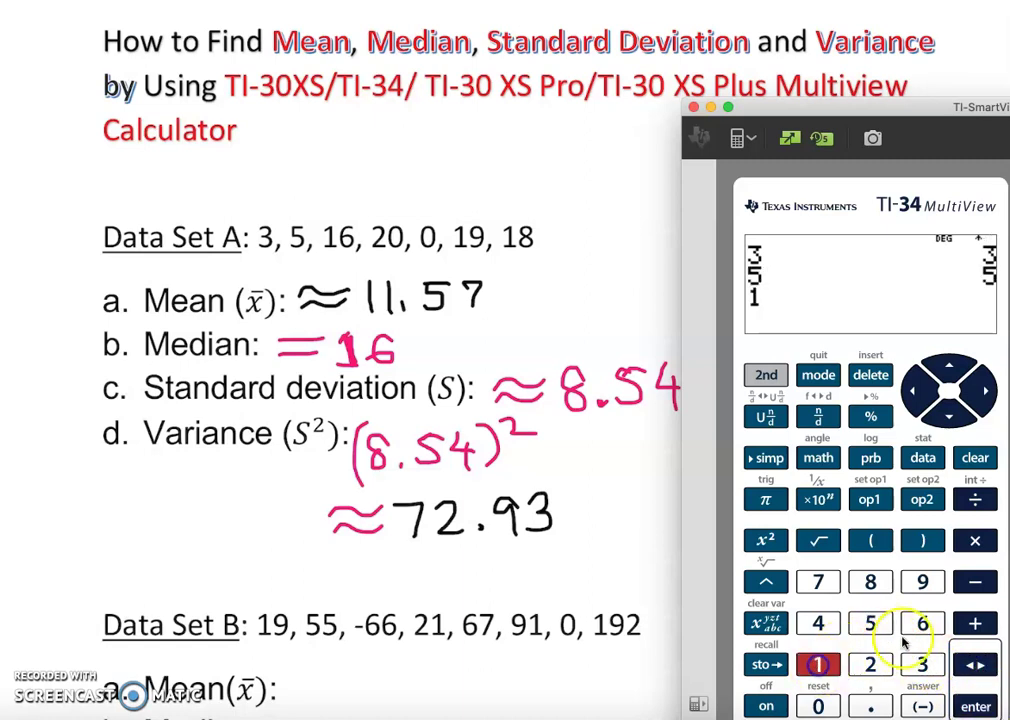
pyautogui.click(922, 623)
pyautogui.click(975, 706)
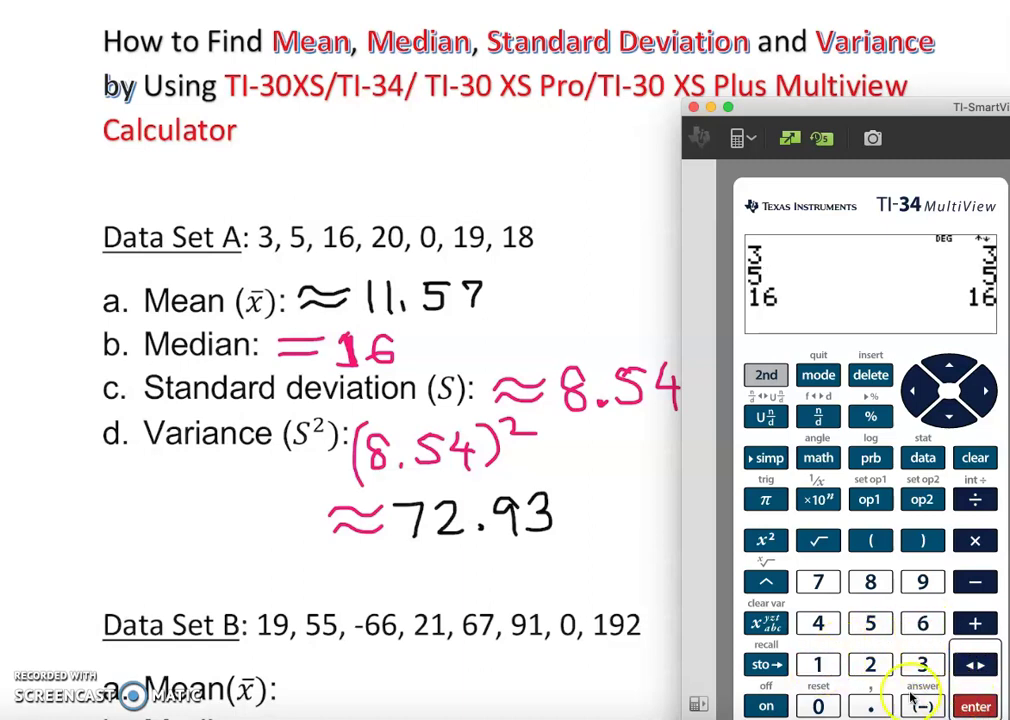
pyautogui.click(870, 665)
pyautogui.click(818, 706)
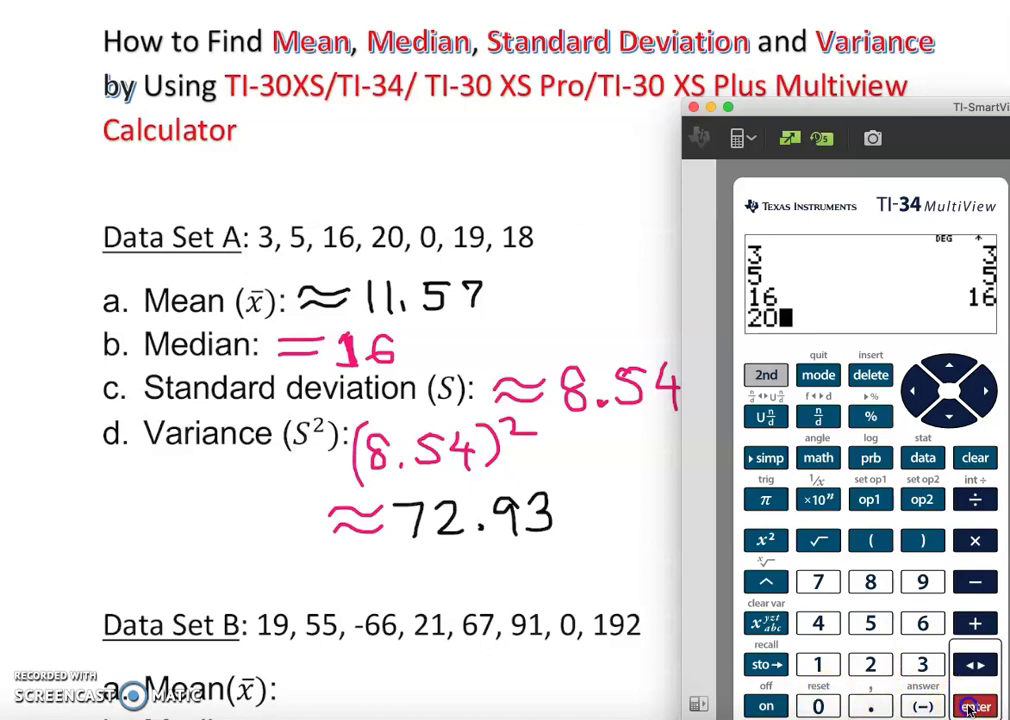
pyautogui.click(972, 706)
pyautogui.click(820, 706)
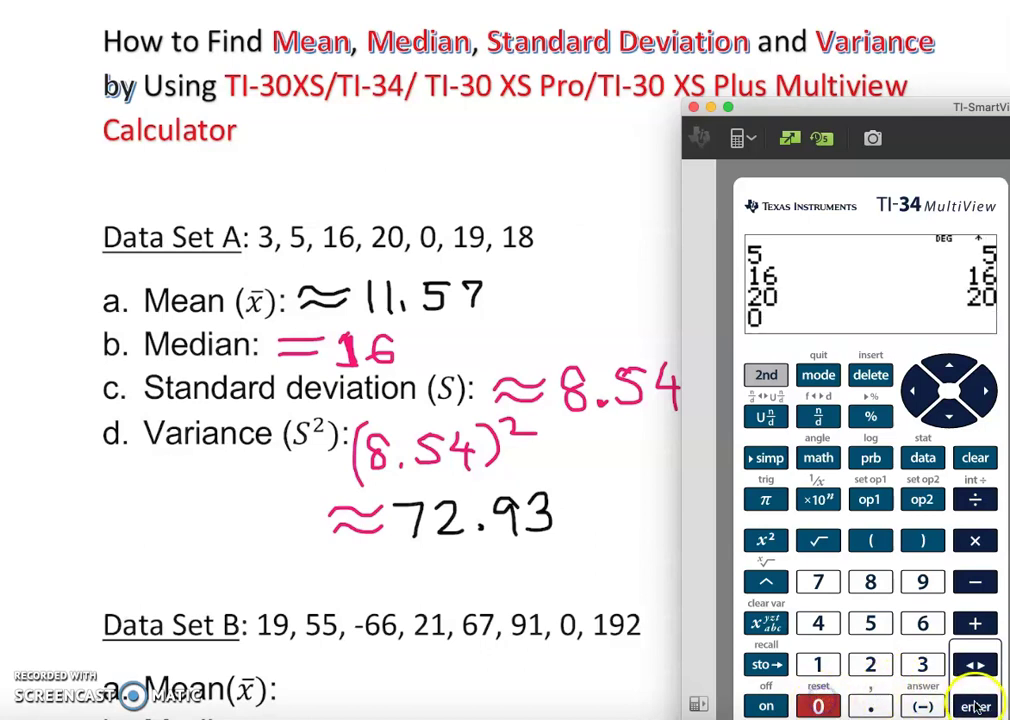
pyautogui.click(975, 706)
pyautogui.click(818, 665)
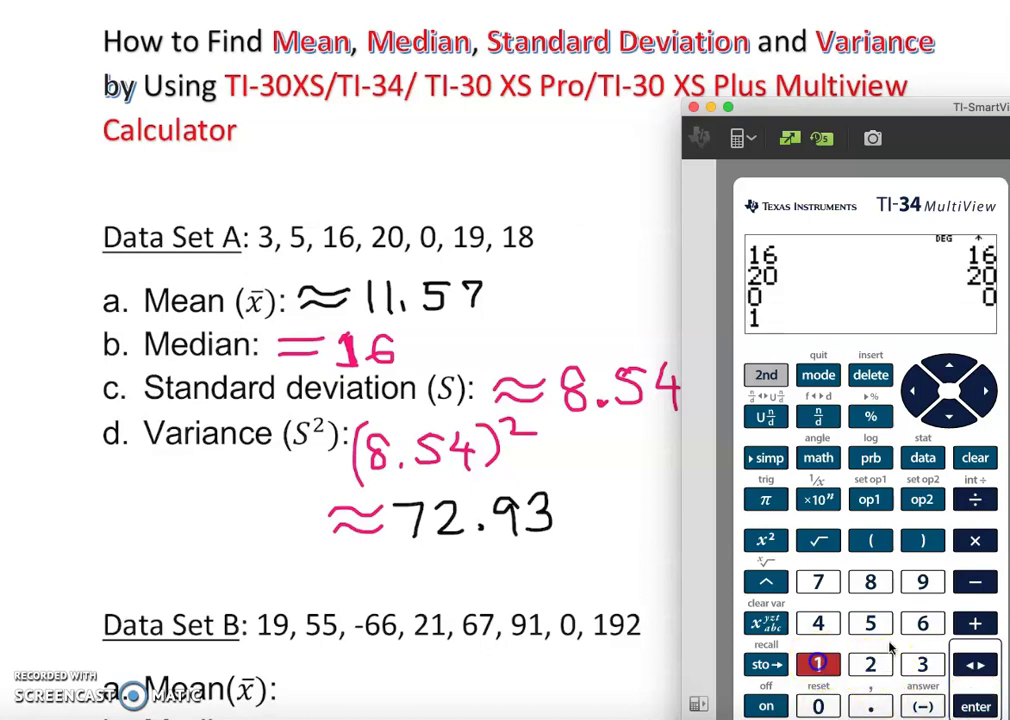
pyautogui.click(922, 582)
pyautogui.click(975, 706)
pyautogui.click(818, 665)
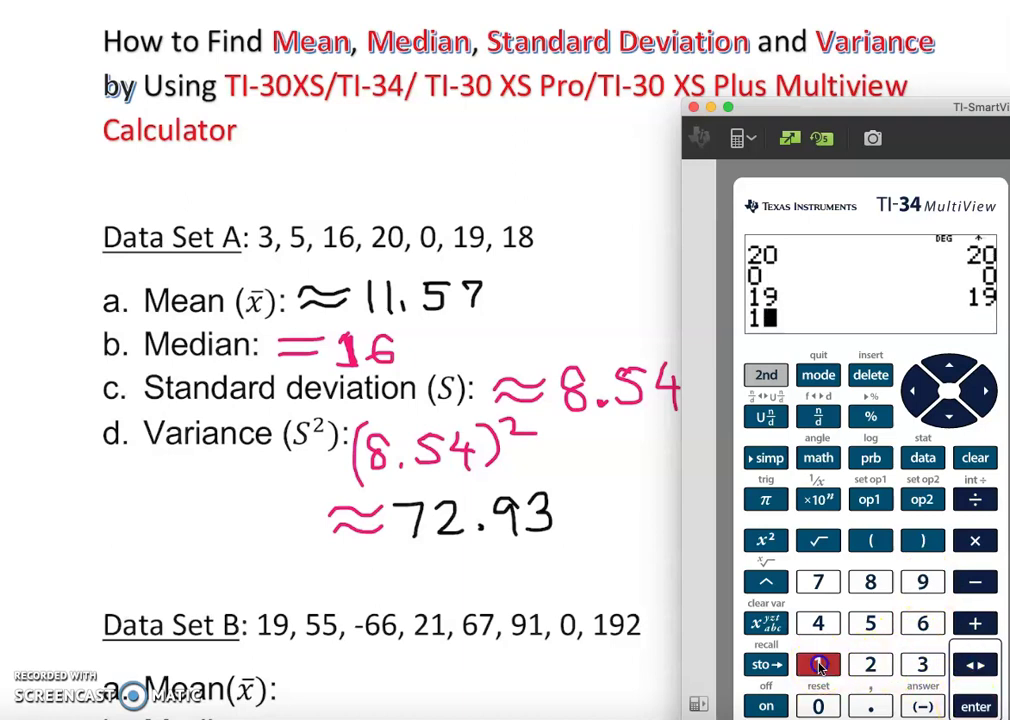
pyautogui.click(870, 582)
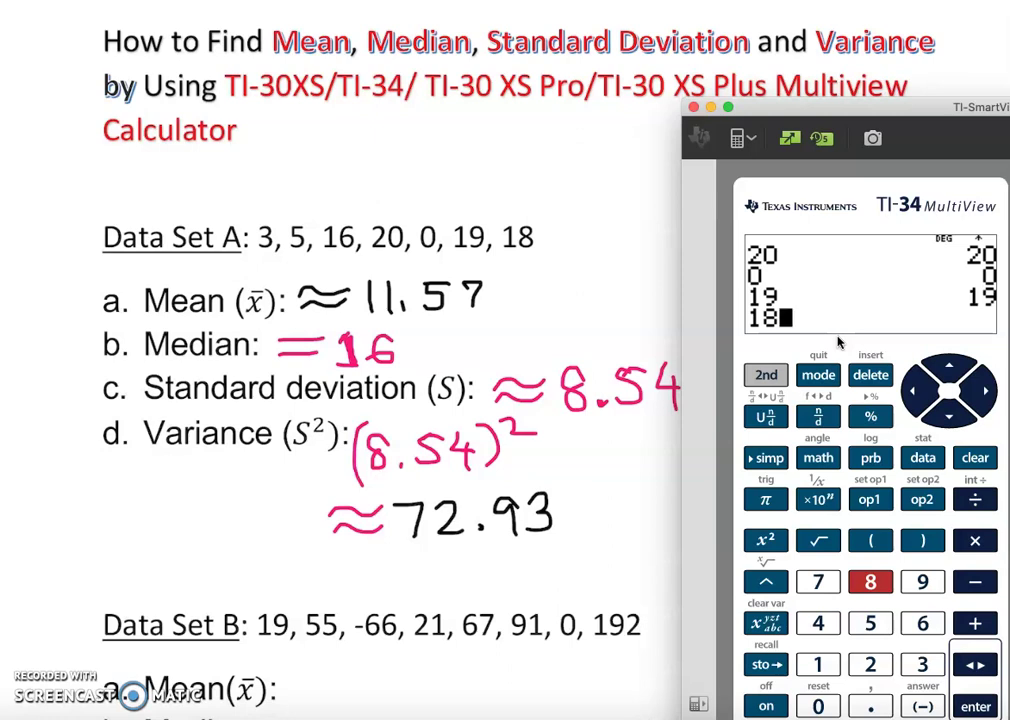
# Try to calculate one-variable statistics with L1 as the data and ONE as the frequency
pyautogui.click(766, 374)
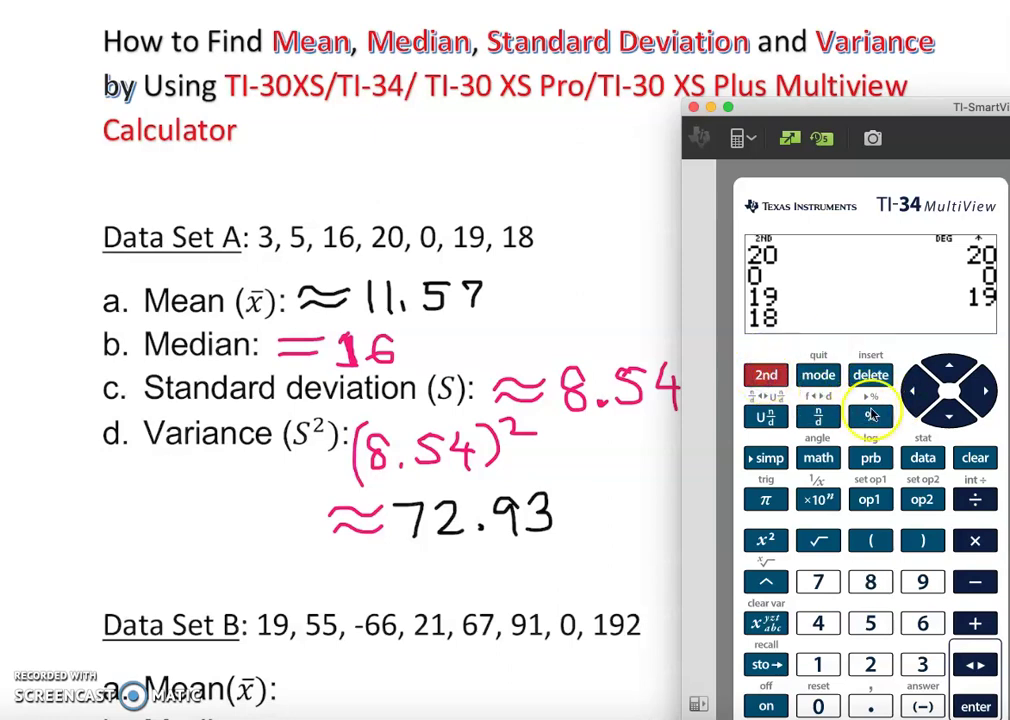
pyautogui.click(922, 457)
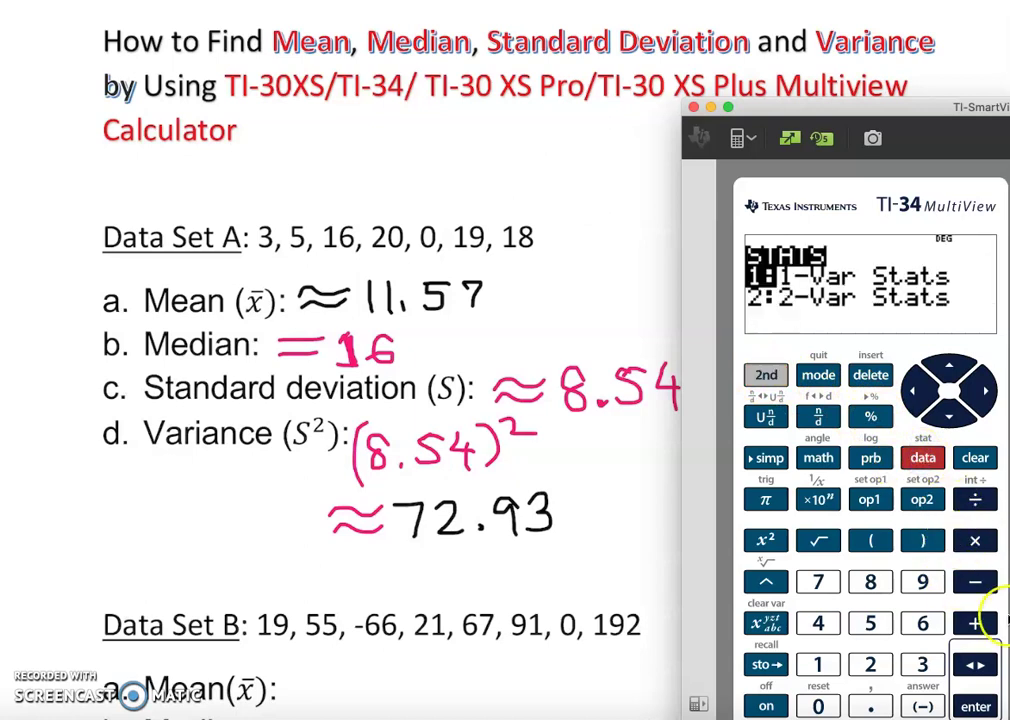
pyautogui.click(975, 706)
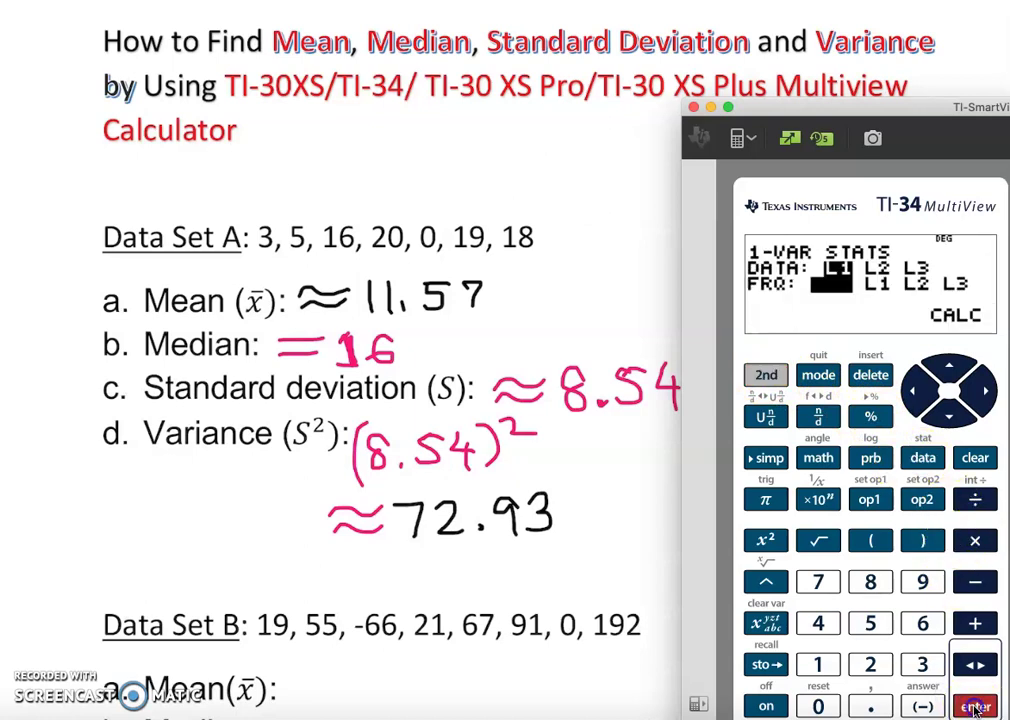
pyautogui.click(975, 706)
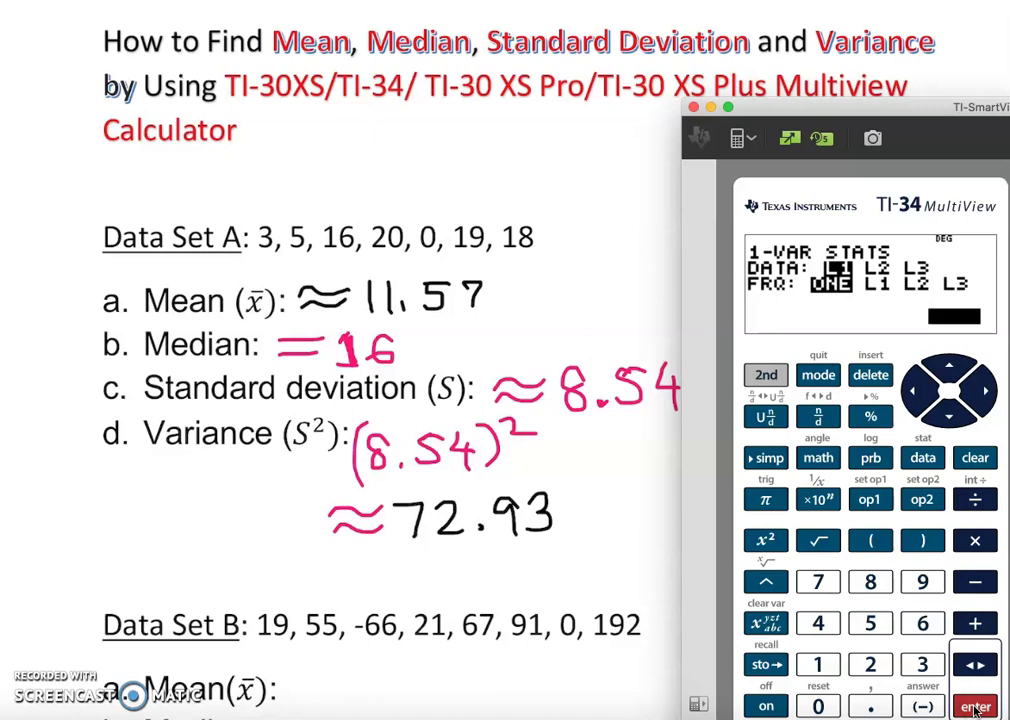
pyautogui.click(975, 706)
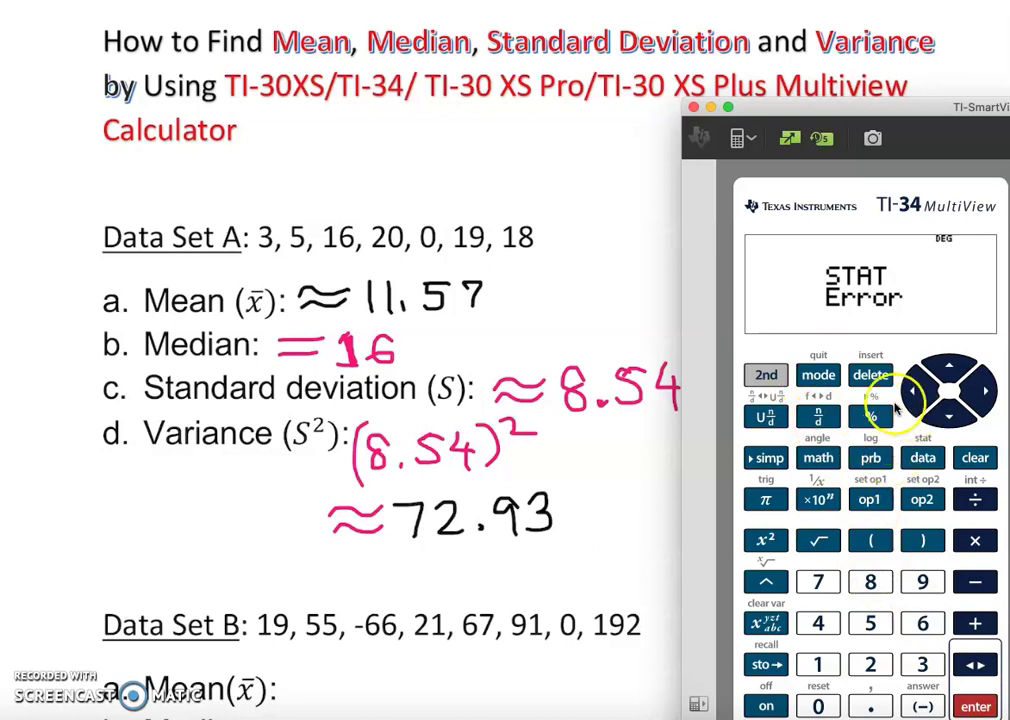
# Dismiss the error, check the L1 data list and return to a cleared home screen
pyautogui.click(923, 460)
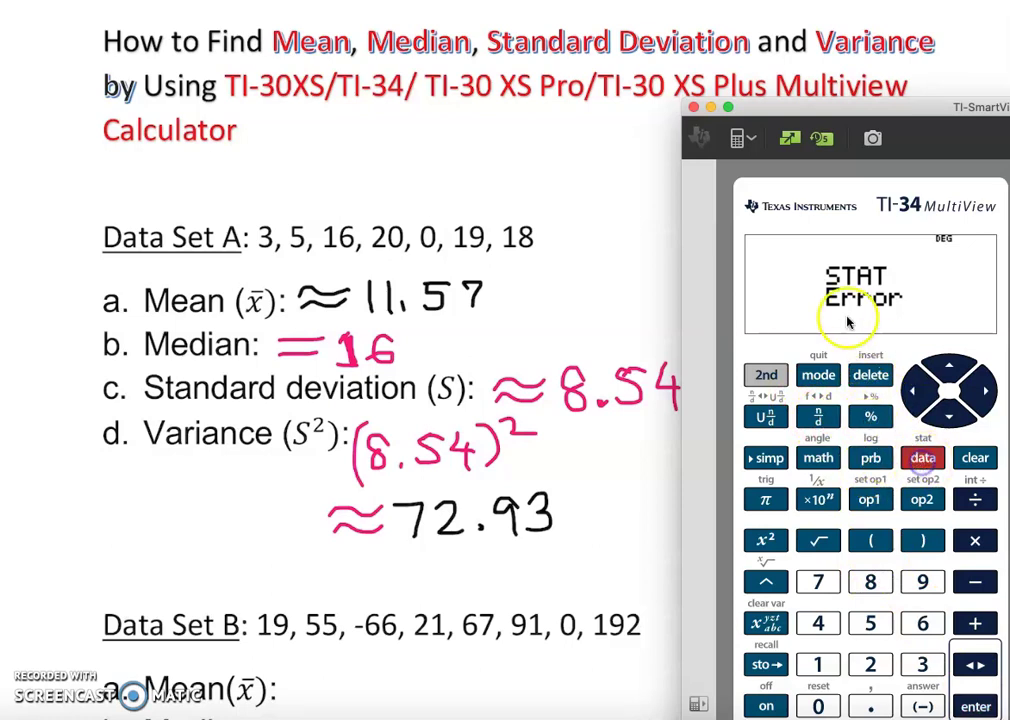
pyautogui.click(974, 462)
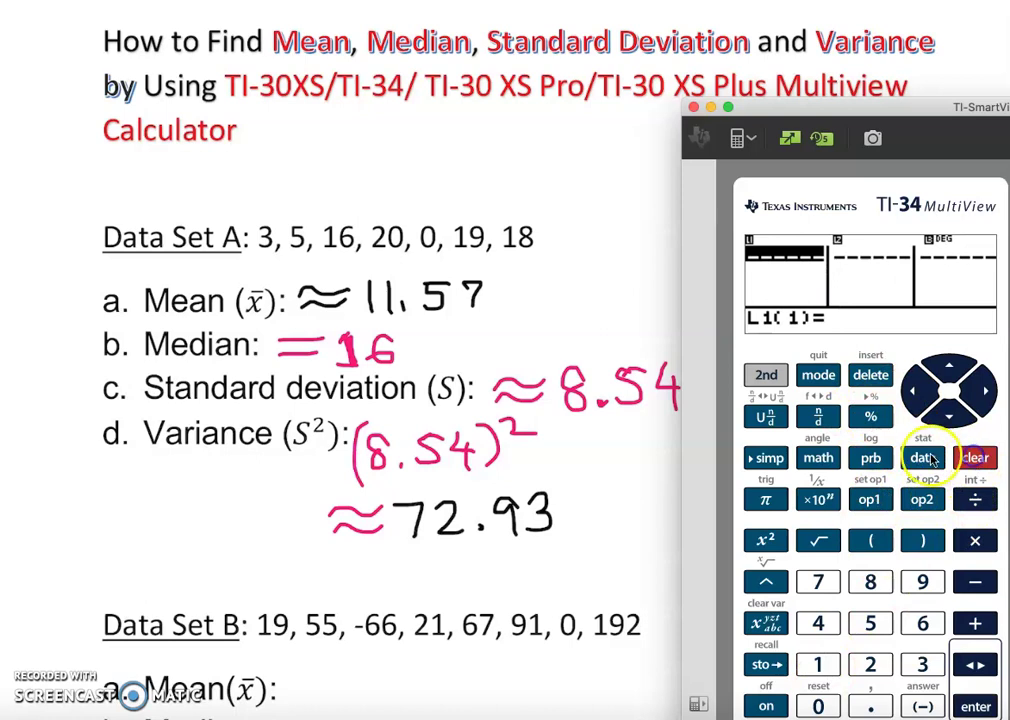
pyautogui.click(923, 459)
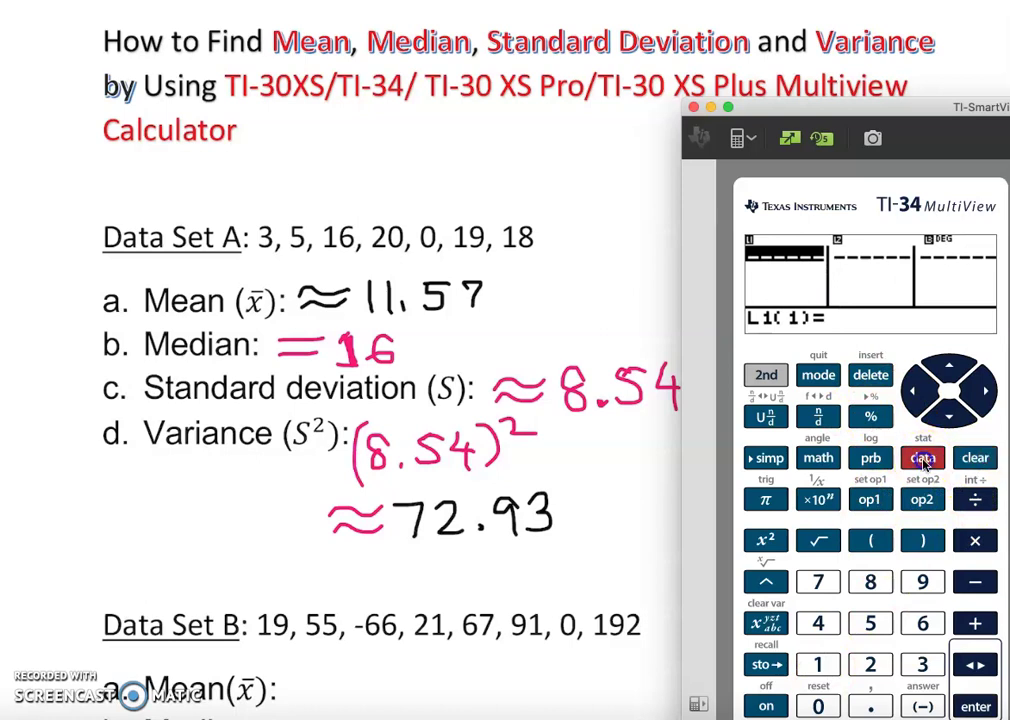
pyautogui.click(974, 460)
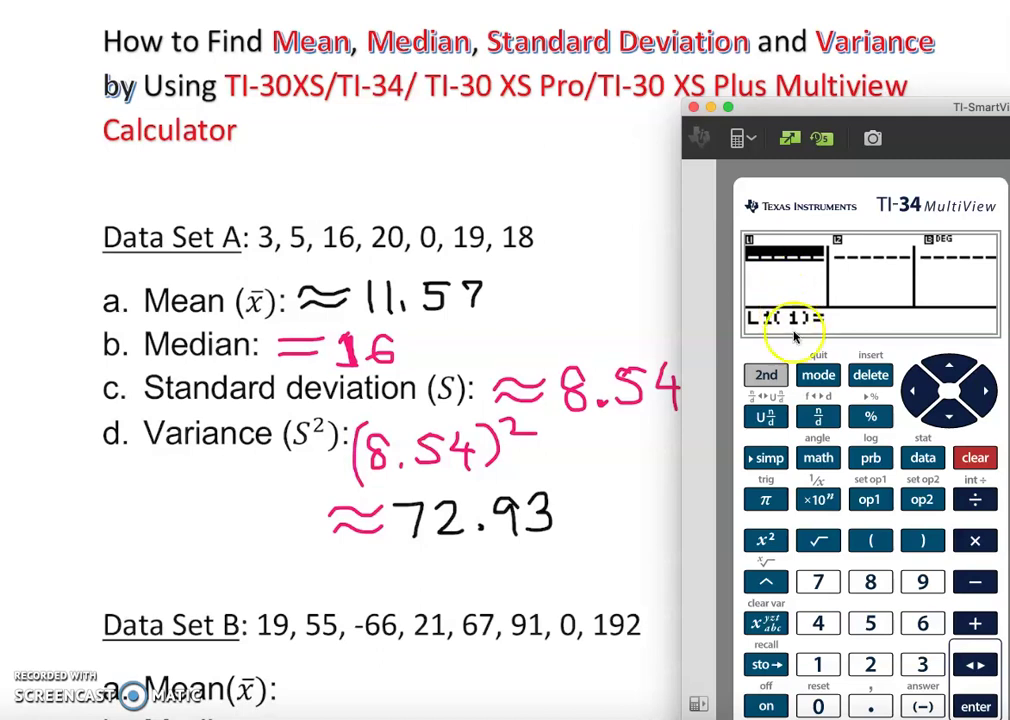
pyautogui.click(974, 458)
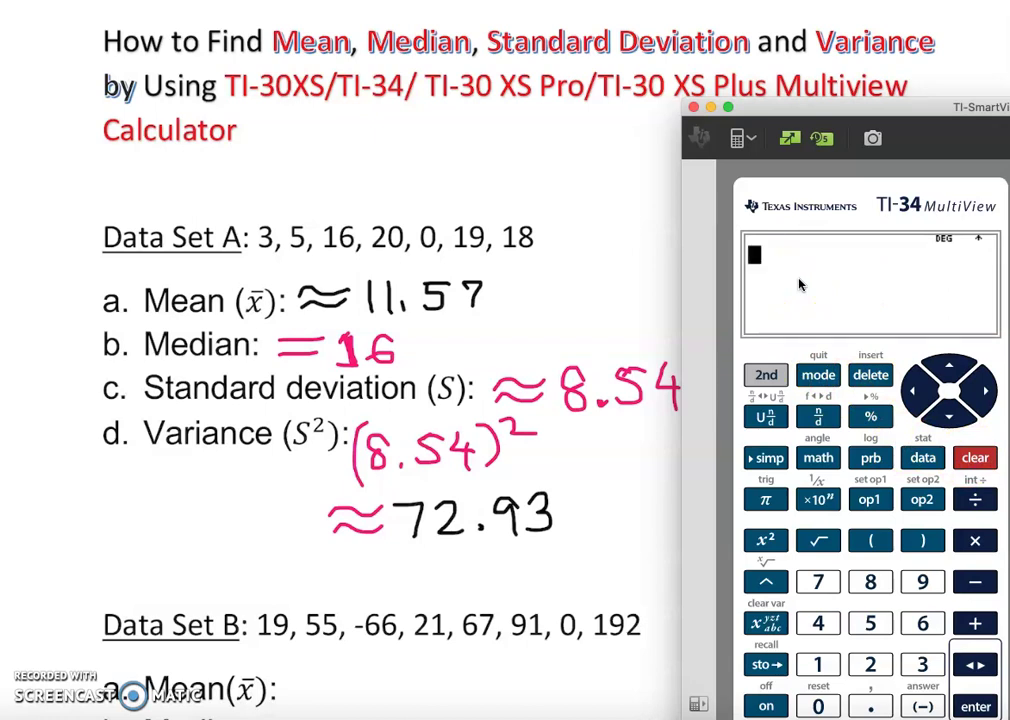
# Open the data list editor and enter 3, 5 and 16 as the first three values of L1
pyautogui.click(801, 285)
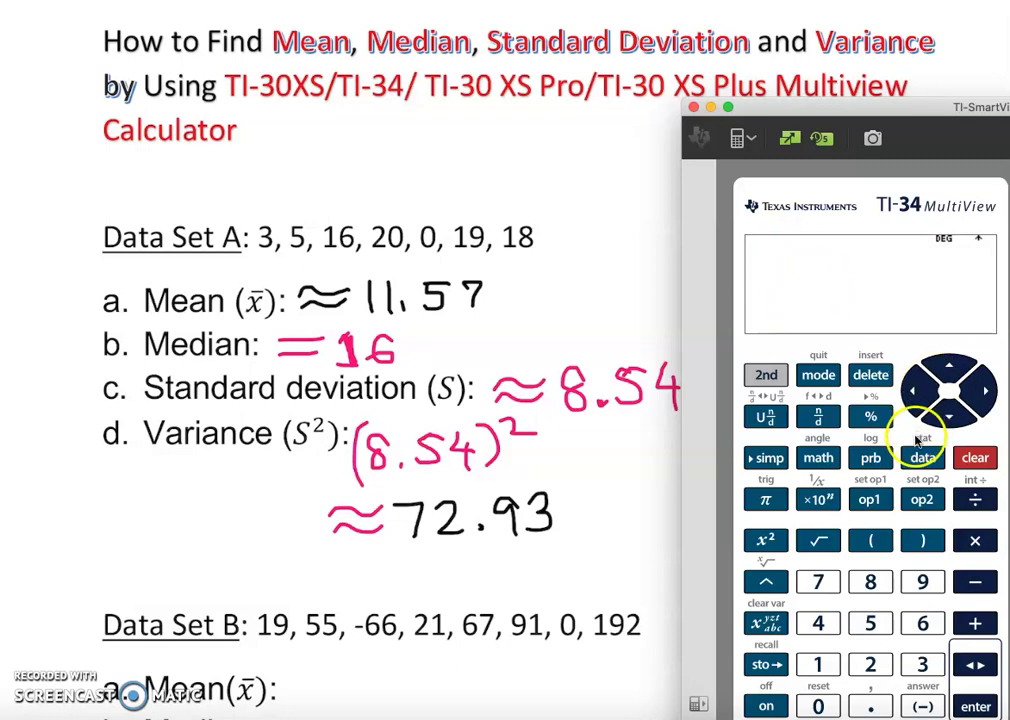
pyautogui.click(924, 462)
pyautogui.click(787, 285)
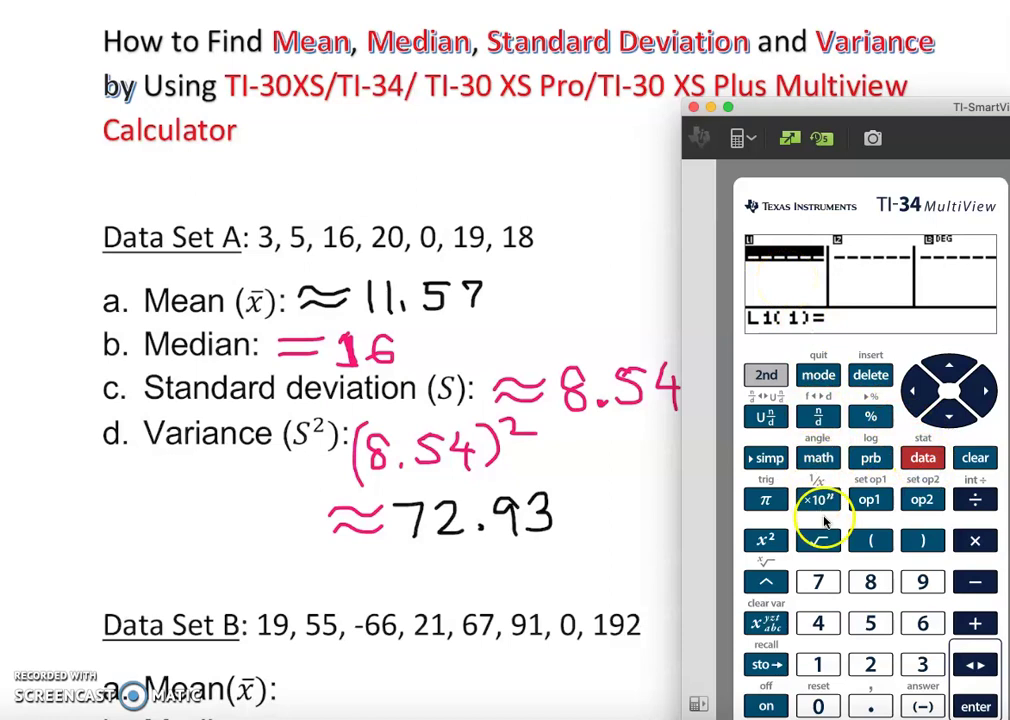
pyautogui.click(920, 665)
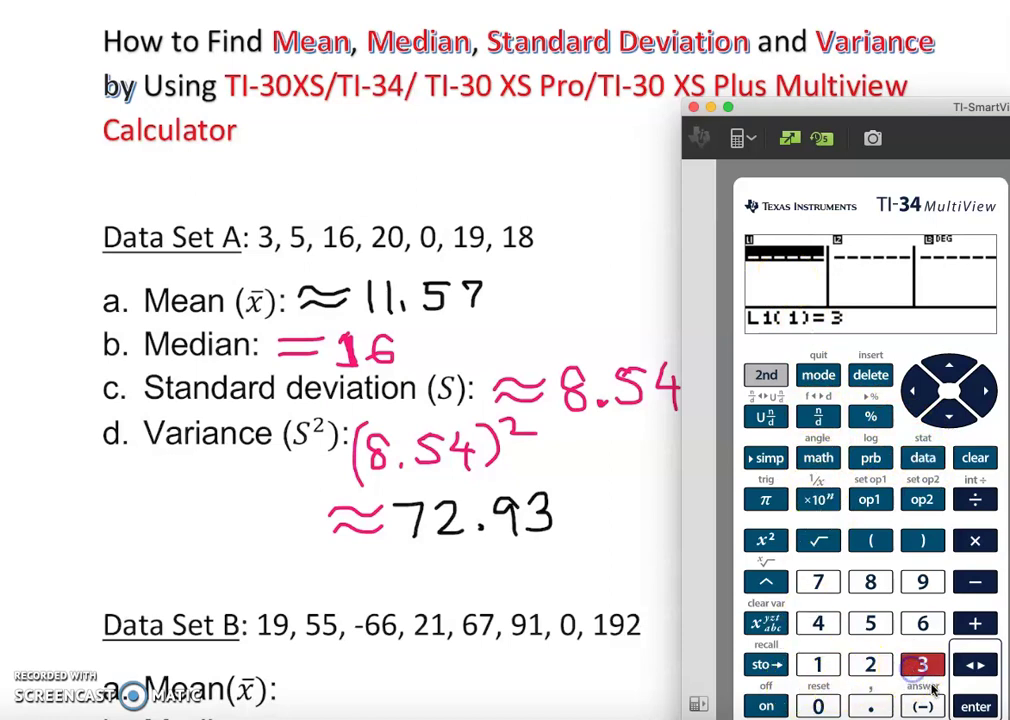
pyautogui.click(975, 706)
pyautogui.click(870, 623)
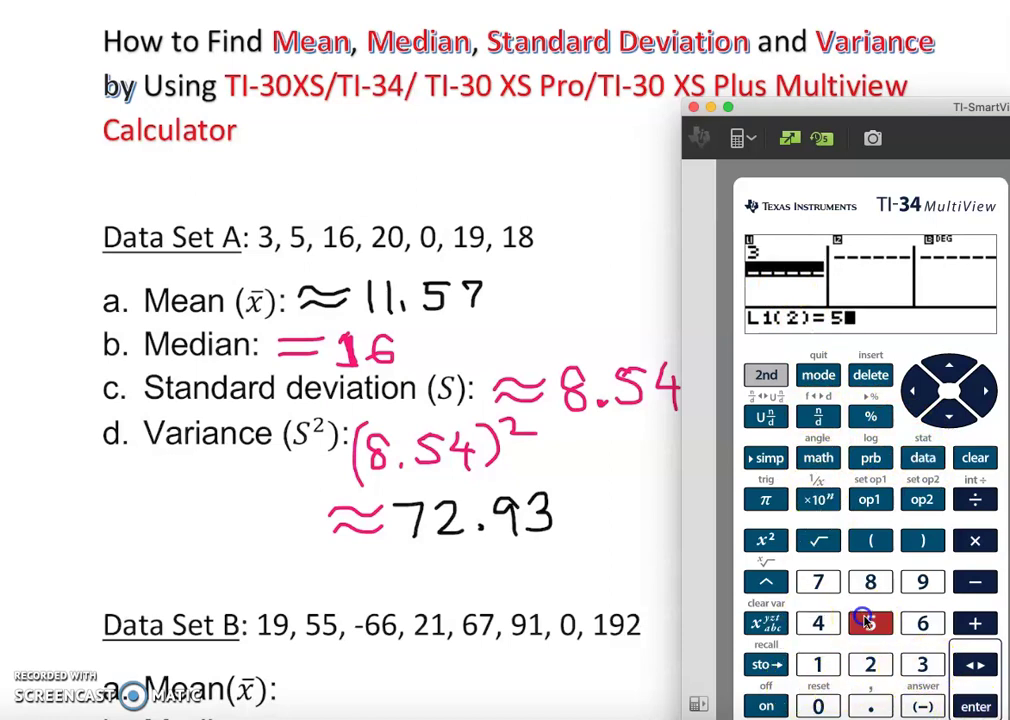
pyautogui.click(975, 706)
pyautogui.click(818, 665)
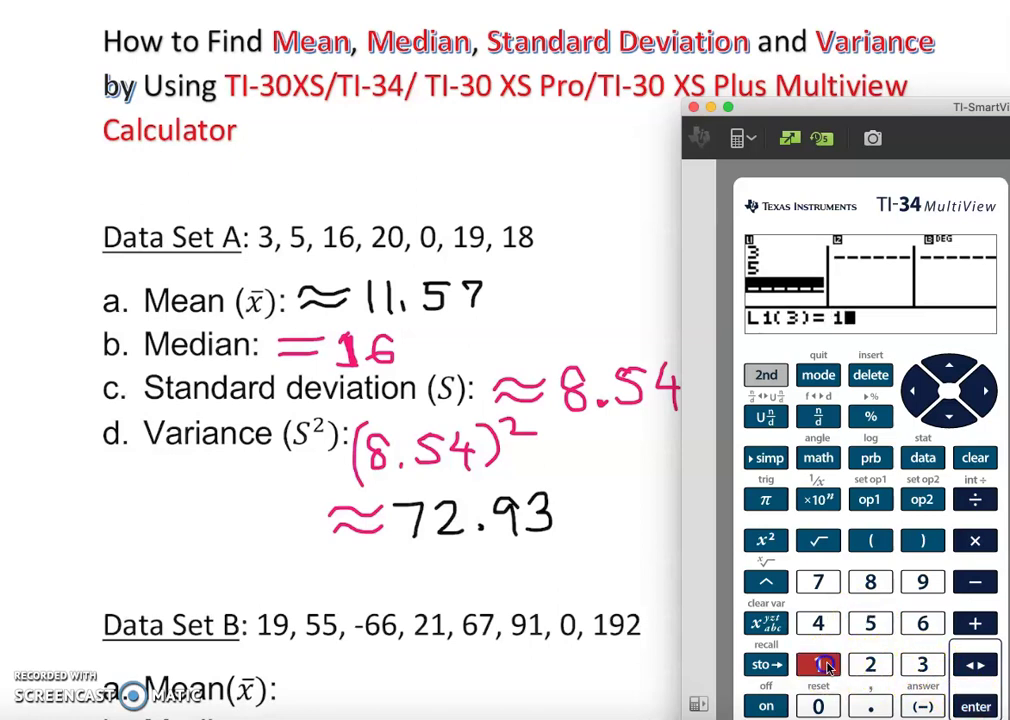
pyautogui.click(922, 623)
pyautogui.click(975, 706)
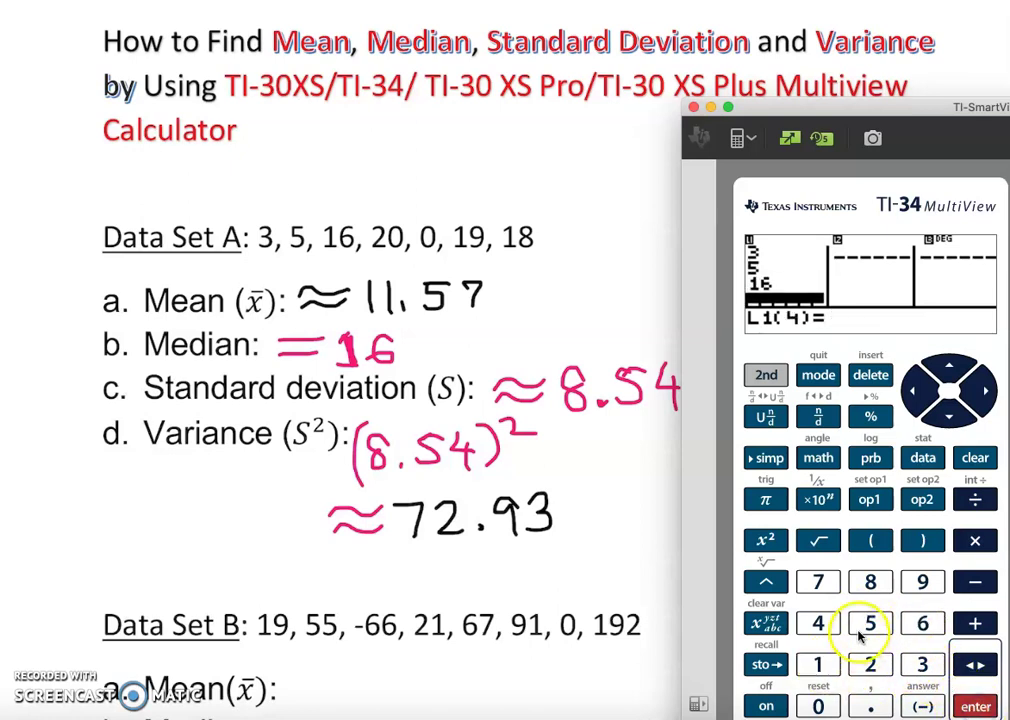
# Complete Data Set A in L1 with the values 20, 0, 19 and 18
pyautogui.click(870, 665)
pyautogui.click(823, 706)
pyautogui.click(975, 706)
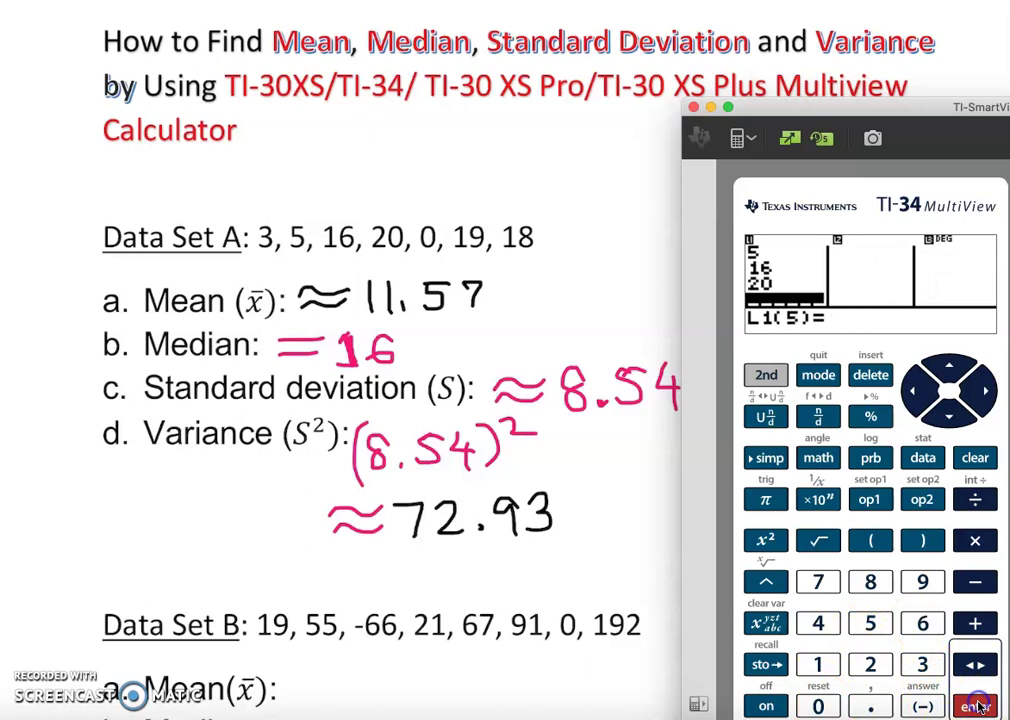
pyautogui.click(830, 706)
pyautogui.click(975, 706)
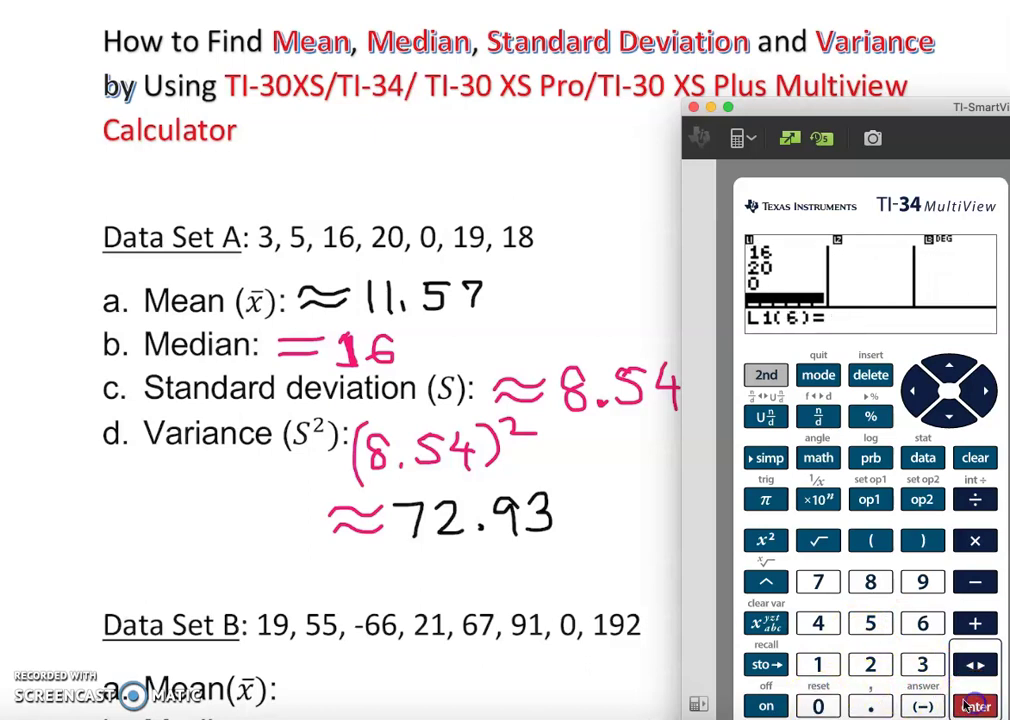
pyautogui.click(818, 665)
pyautogui.click(922, 582)
pyautogui.click(975, 706)
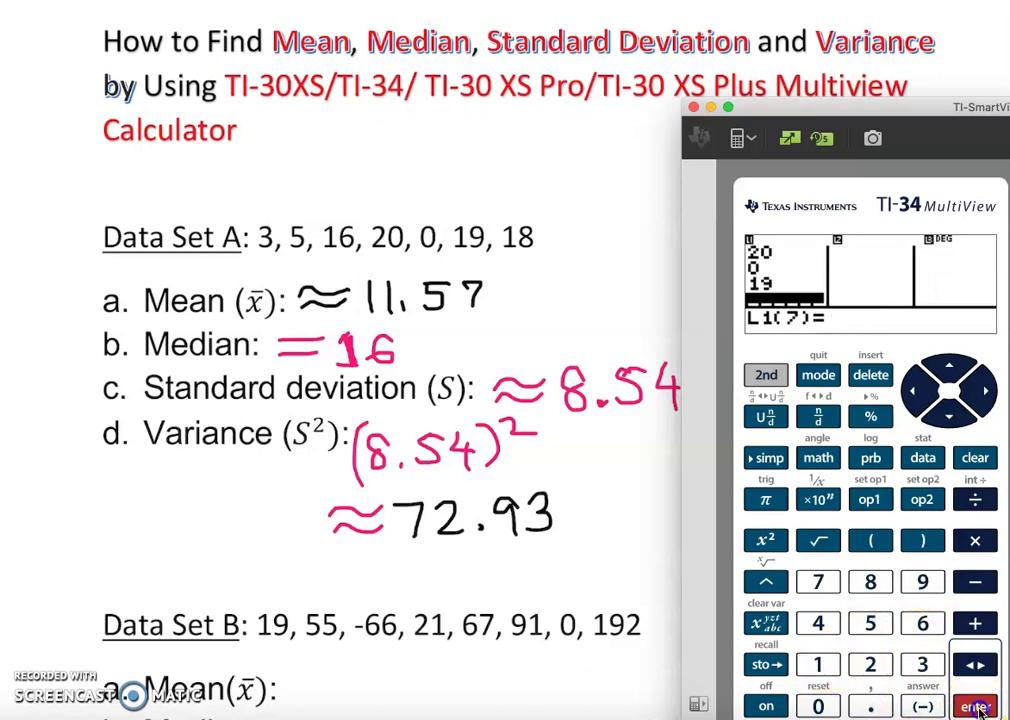
pyautogui.click(818, 665)
pyautogui.click(858, 587)
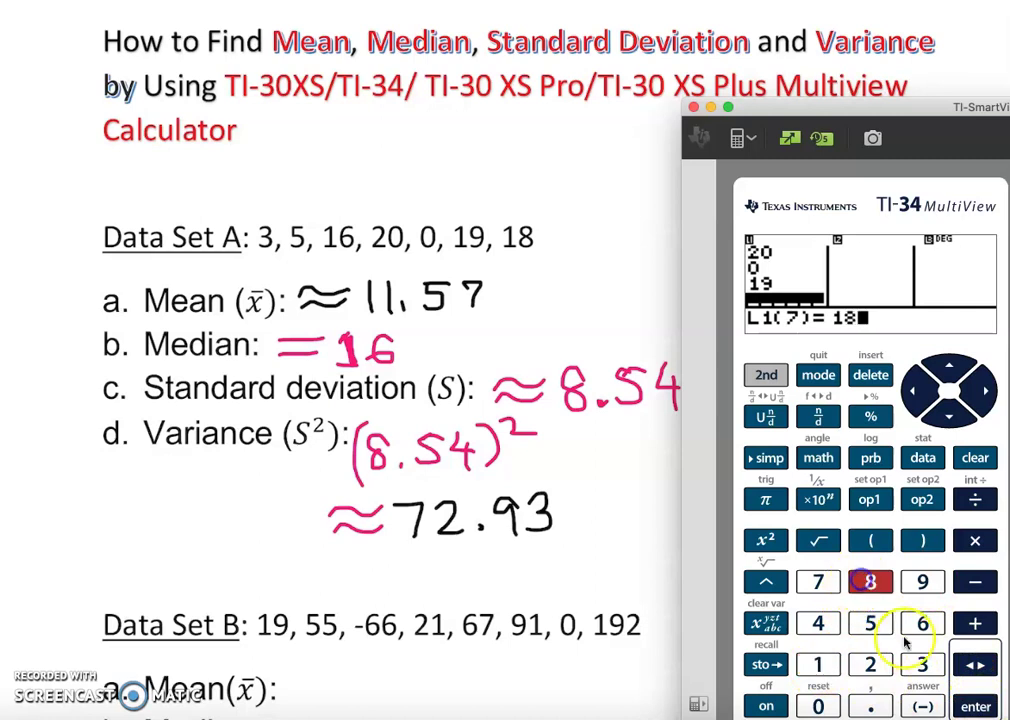
pyautogui.click(975, 706)
# Calculate one-variable statistics for Data Set A with L1 as the data and ONE as the frequency
pyautogui.click(766, 375)
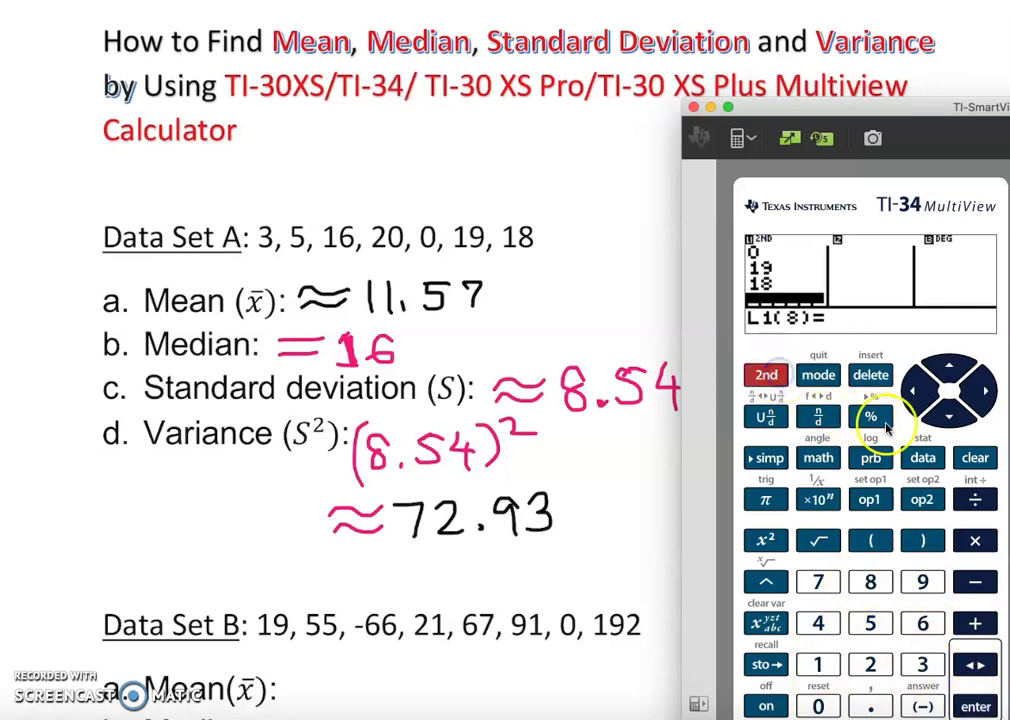
pyautogui.click(922, 457)
pyautogui.click(975, 706)
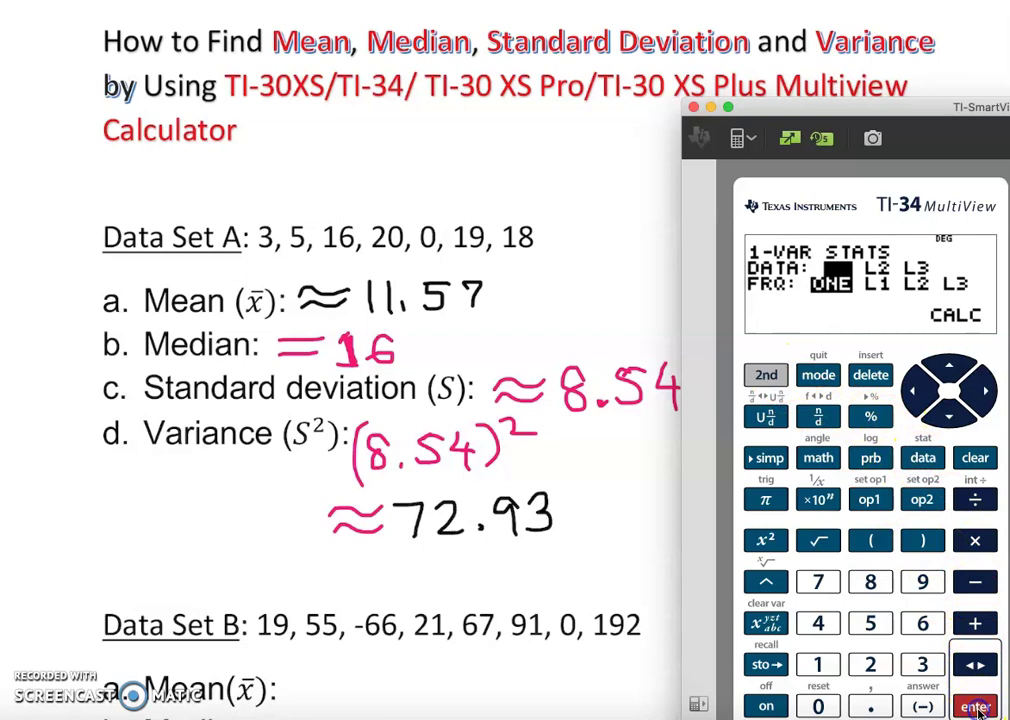
pyautogui.press('Down')
pyautogui.press('Down')
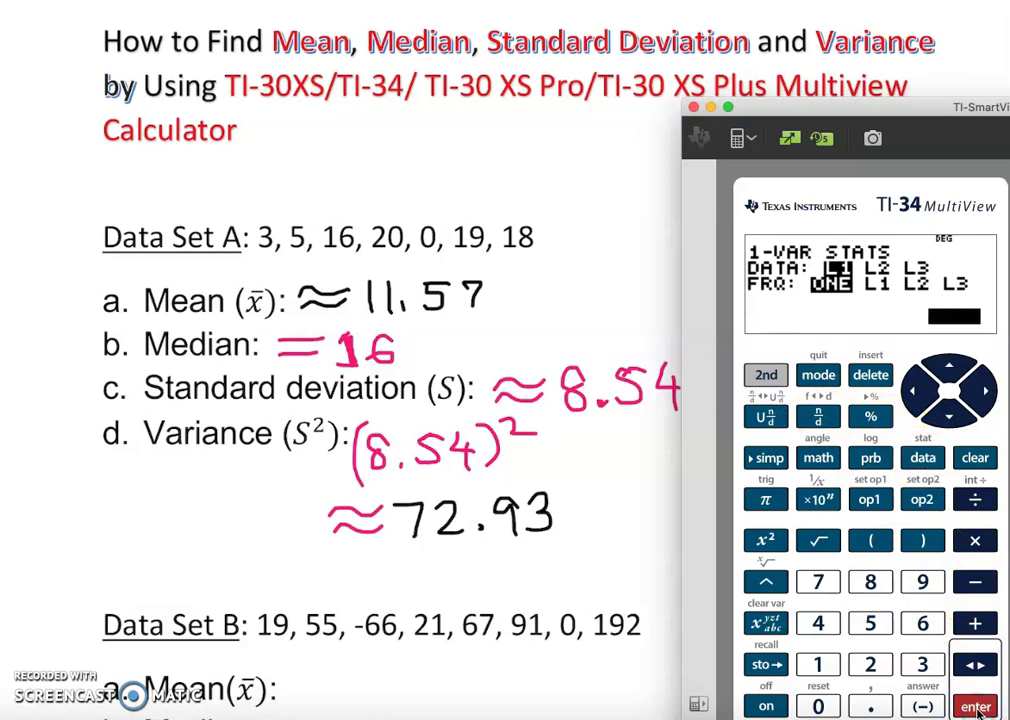
pyautogui.click(975, 706)
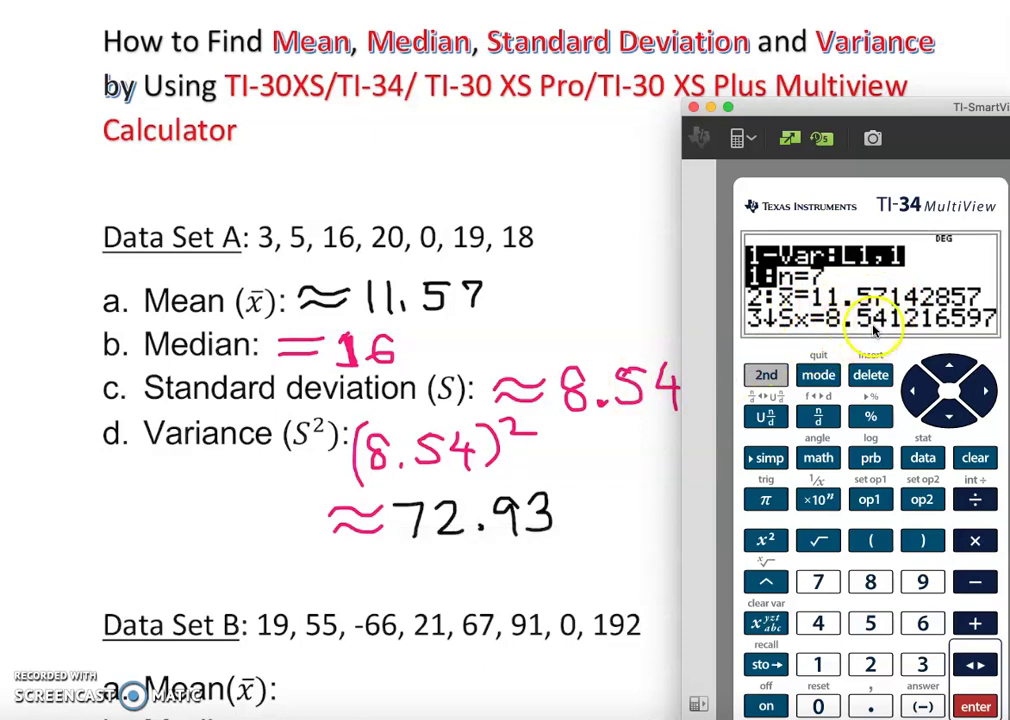
# Examine the one-variable statistics results for Data Set A, from the mean and Sx through to the sum of squares
pyautogui.click(949, 420)
pyautogui.click(949, 420)
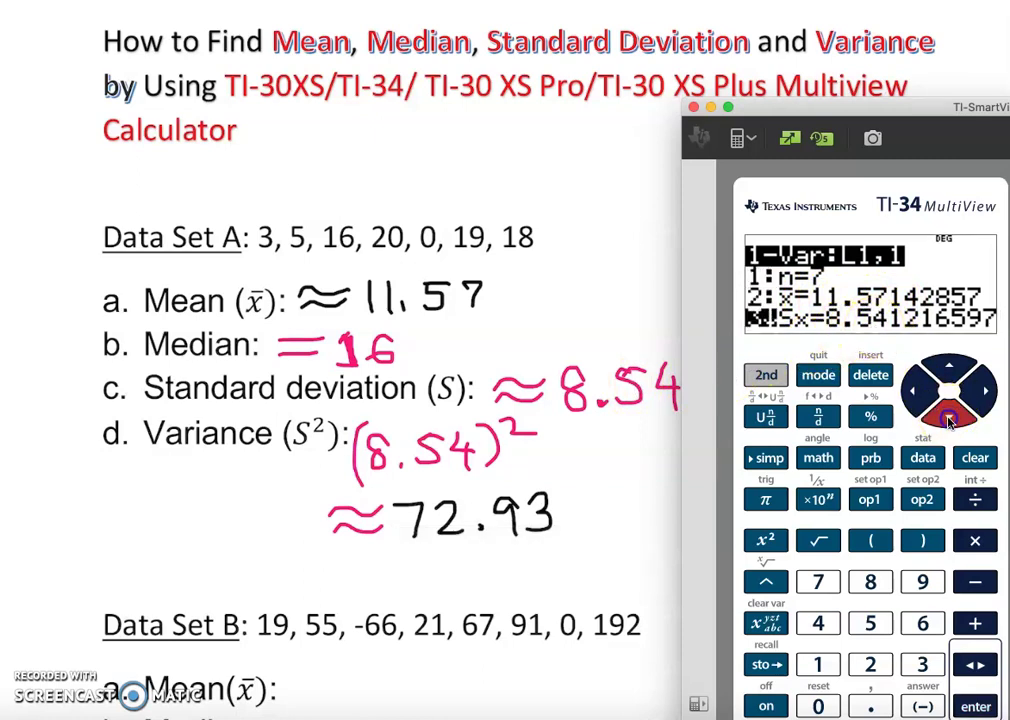
pyautogui.click(949, 420)
pyautogui.click(949, 420)
pyautogui.click(949, 420)
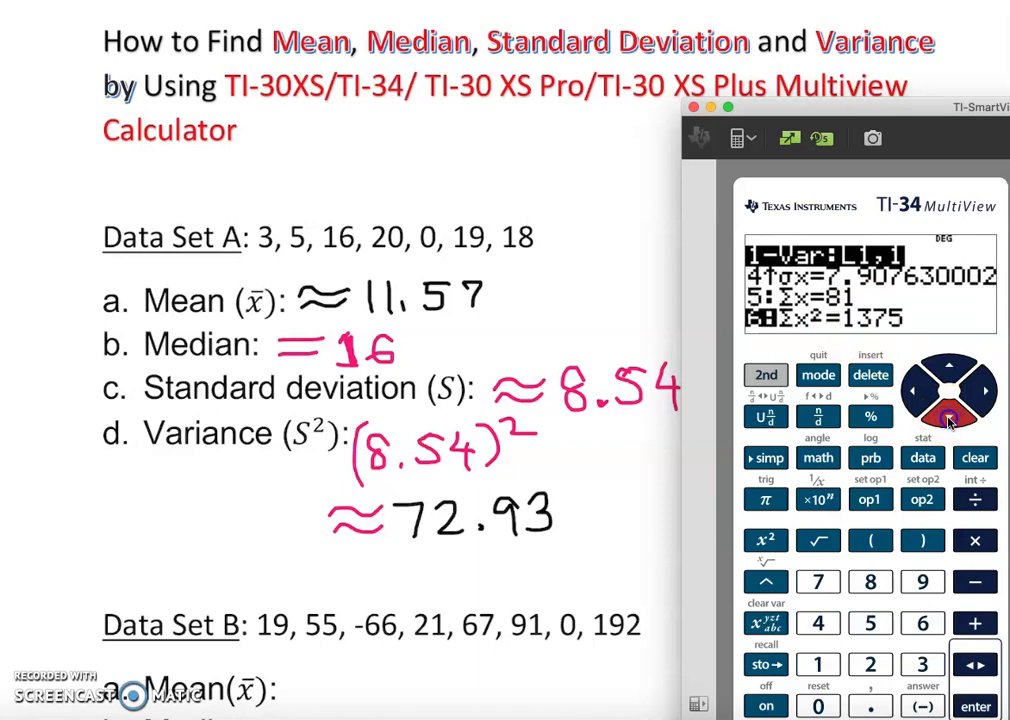
pyautogui.click(949, 420)
pyautogui.press('Up')
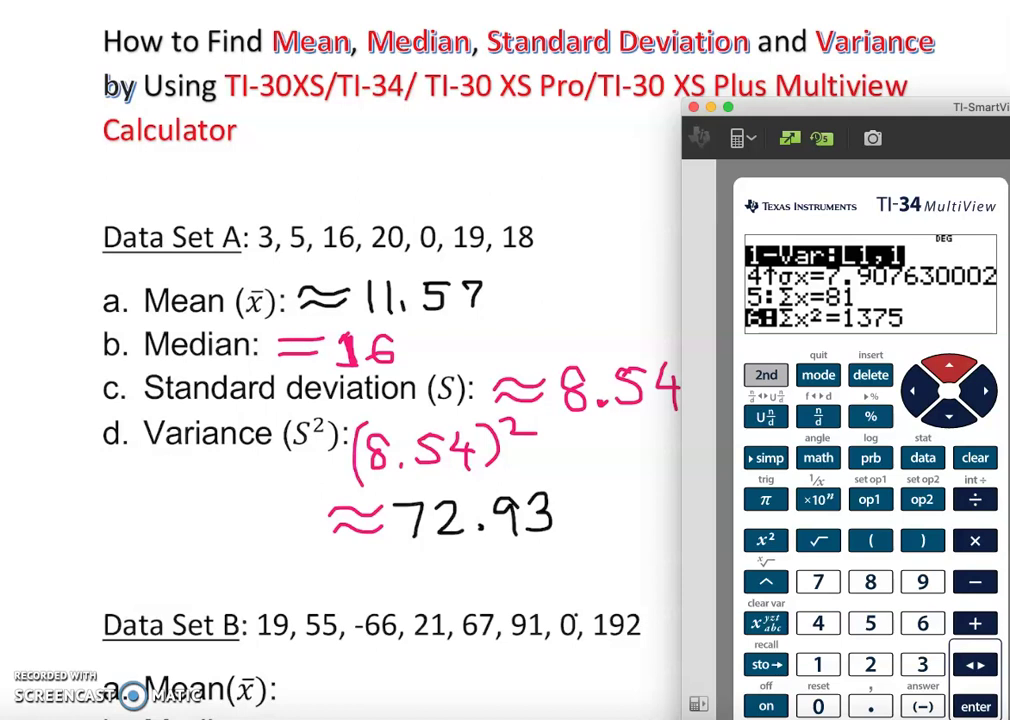
# Bring Data Set B into view and switch the calculator model to TI-30X Pro MathPrint
pyautogui.scroll(-10, 340, 360)
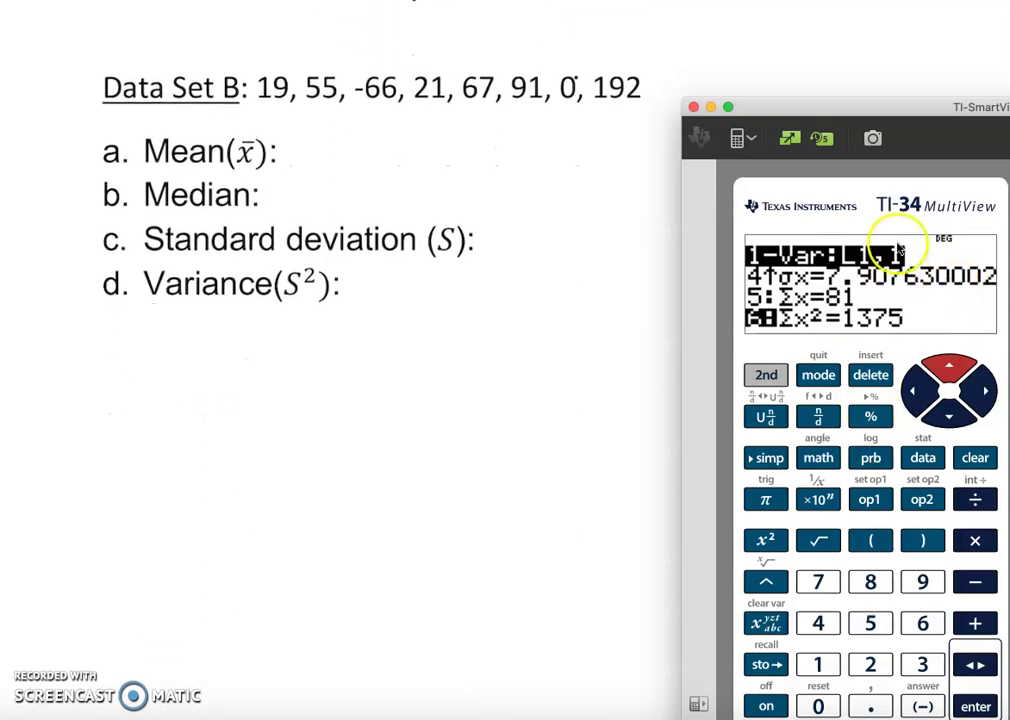
pyautogui.click(755, 147)
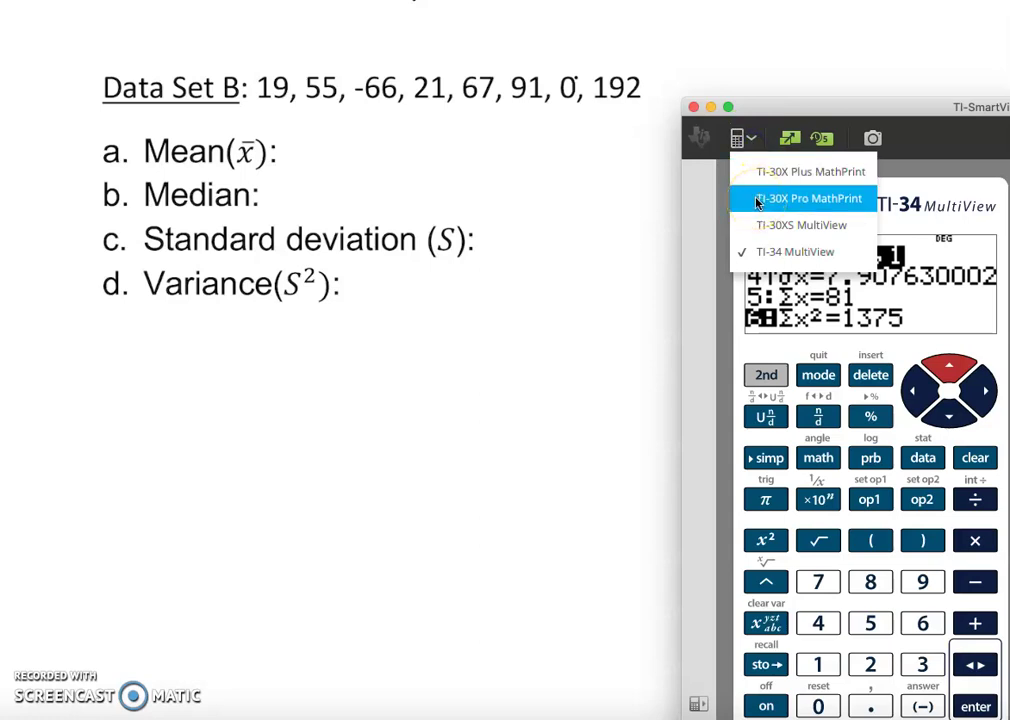
pyautogui.click(757, 199)
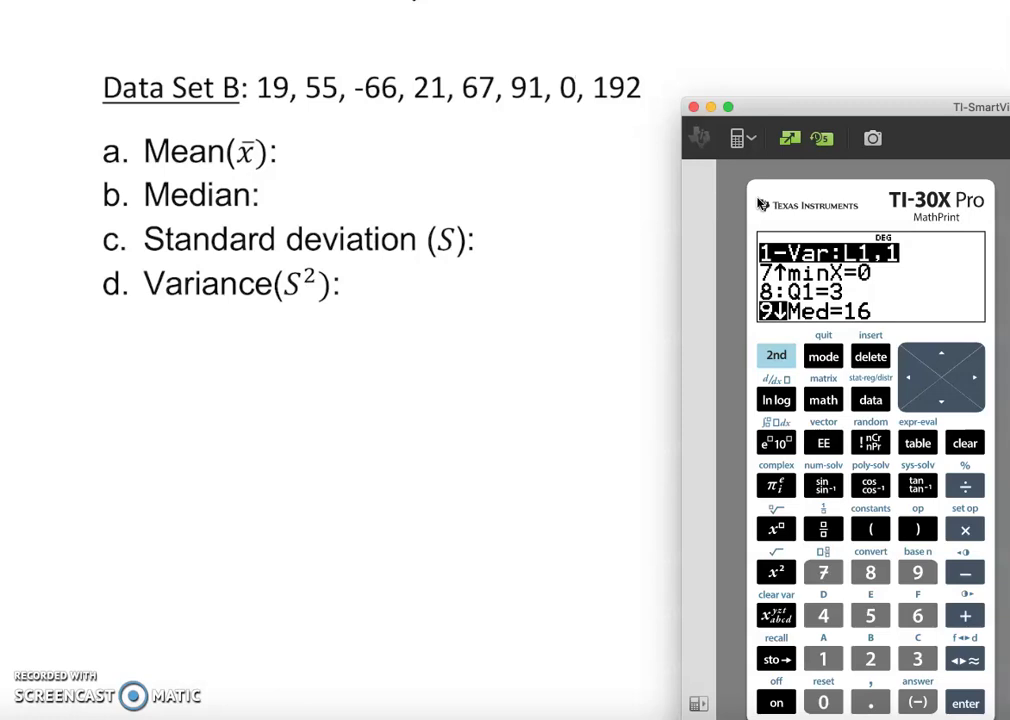
# Review the Data Set A answers, return to Data Set B and set the pen ink colour to red
pyautogui.scroll(3, 340, 300)
pyautogui.scroll(10, 340, 360)
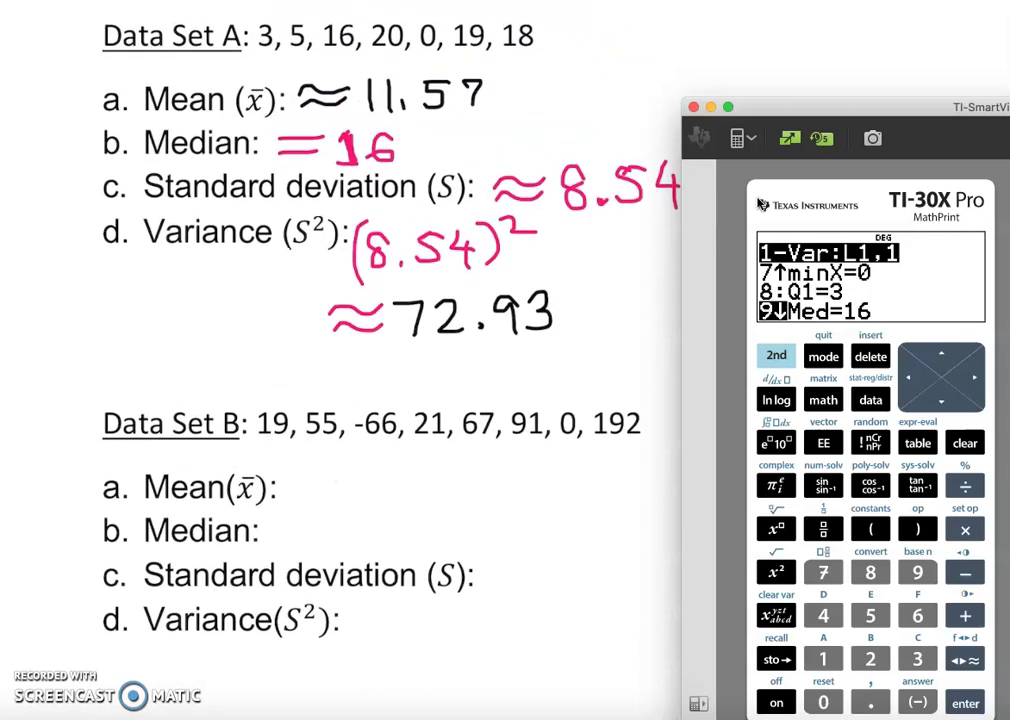
pyautogui.scroll(-12, 340, 360)
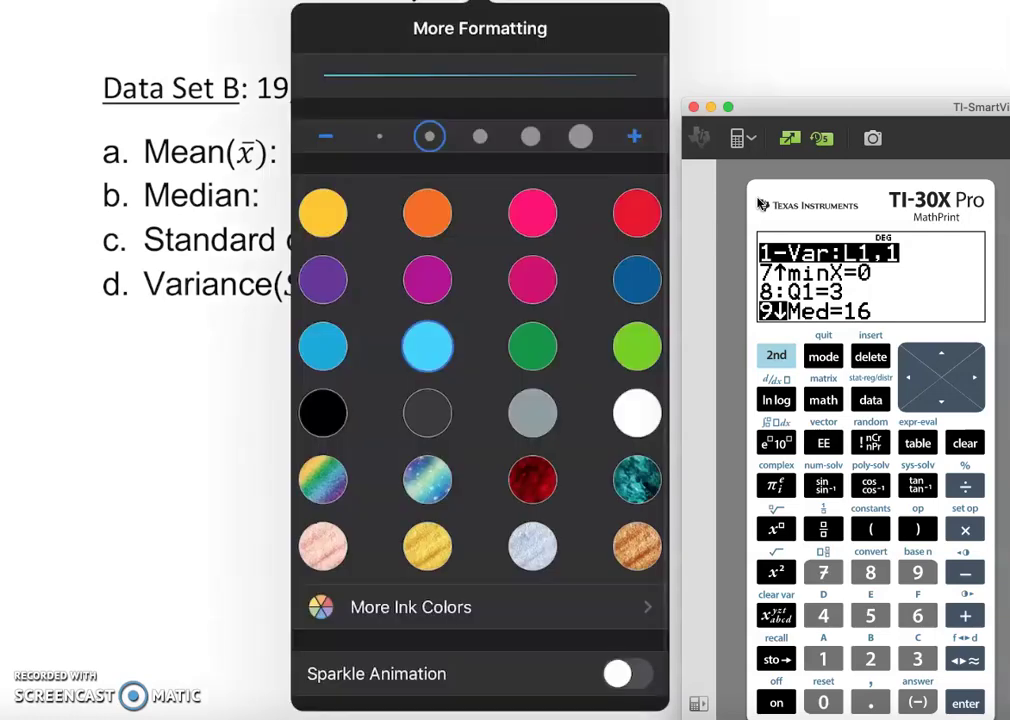
pyautogui.click(637, 213)
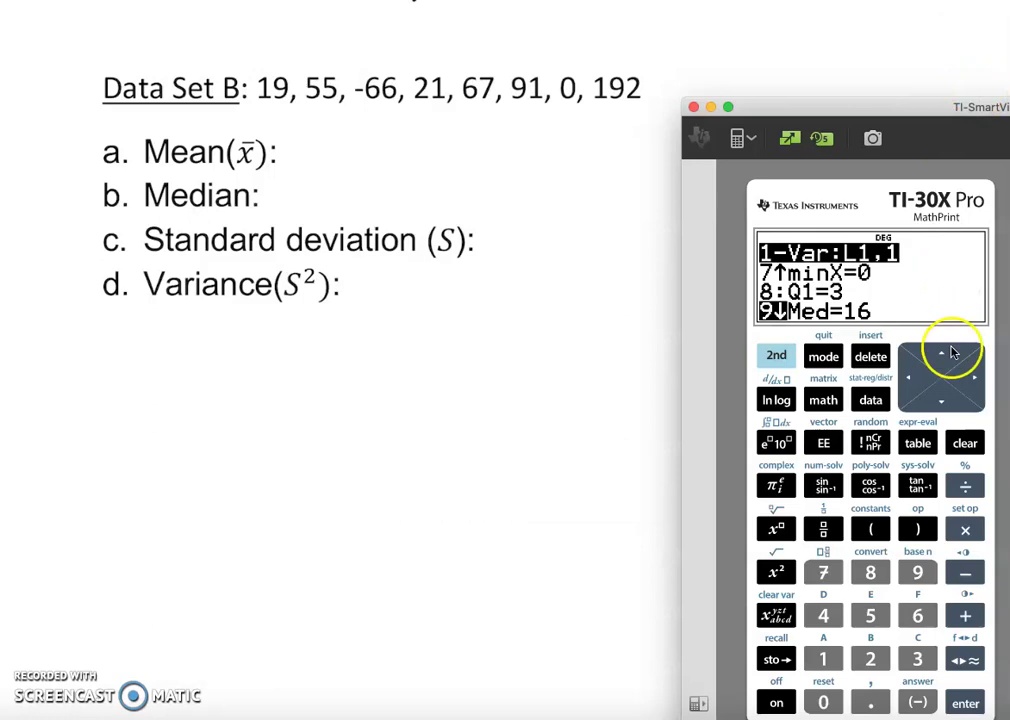
pyautogui.click(823, 659)
pyautogui.click(917, 572)
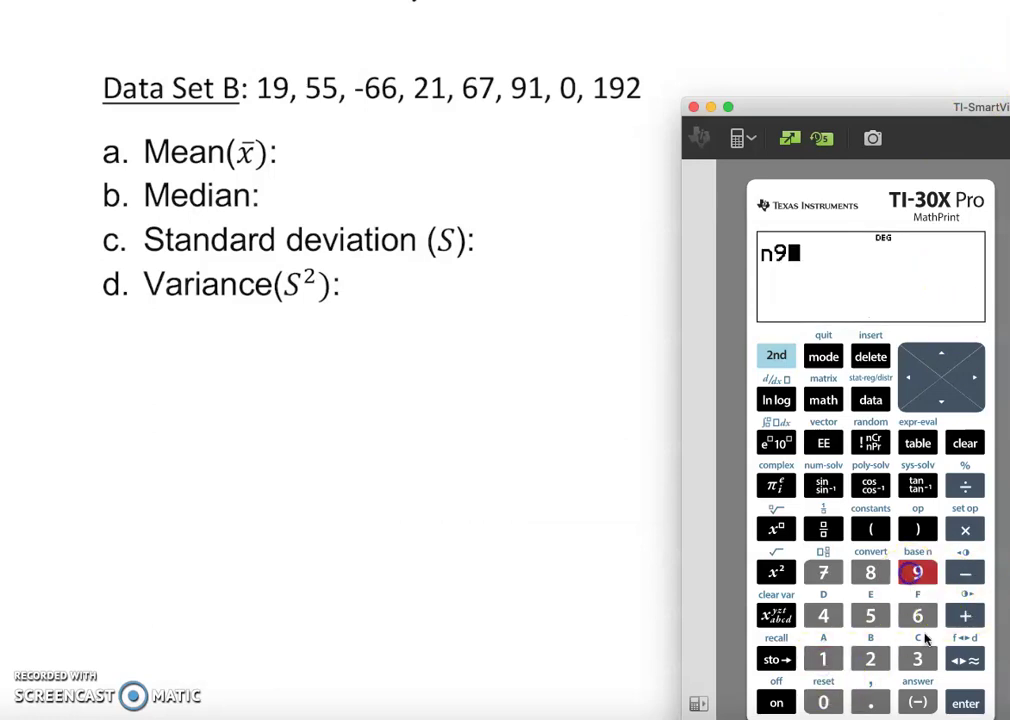
pyautogui.click(960, 704)
pyautogui.click(870, 615)
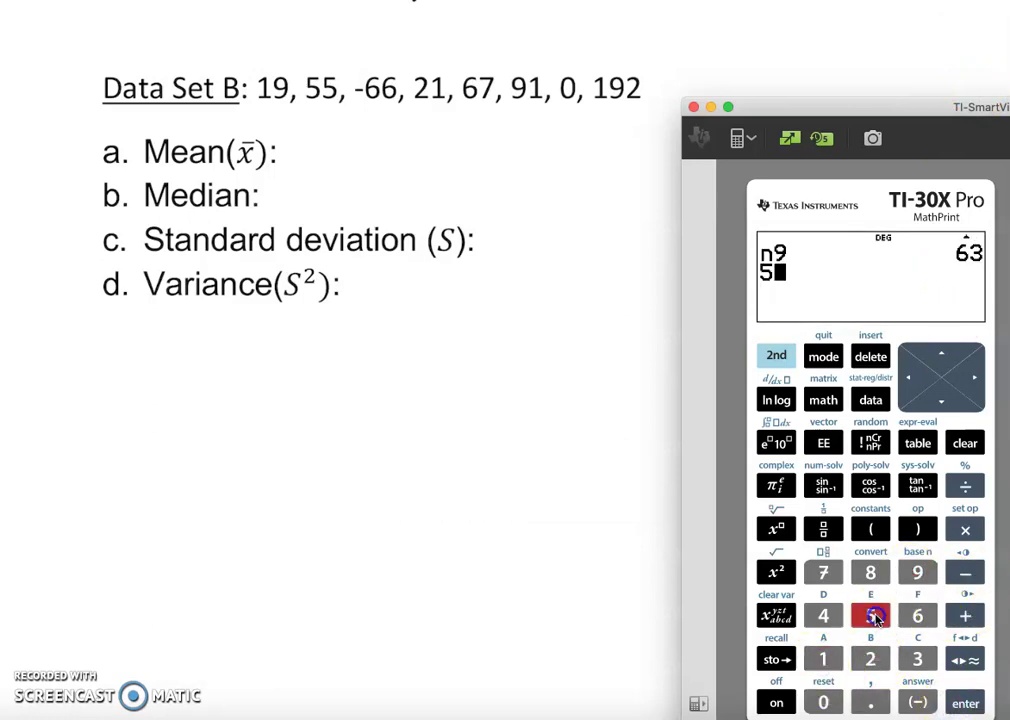
pyautogui.click(870, 615)
pyautogui.click(968, 704)
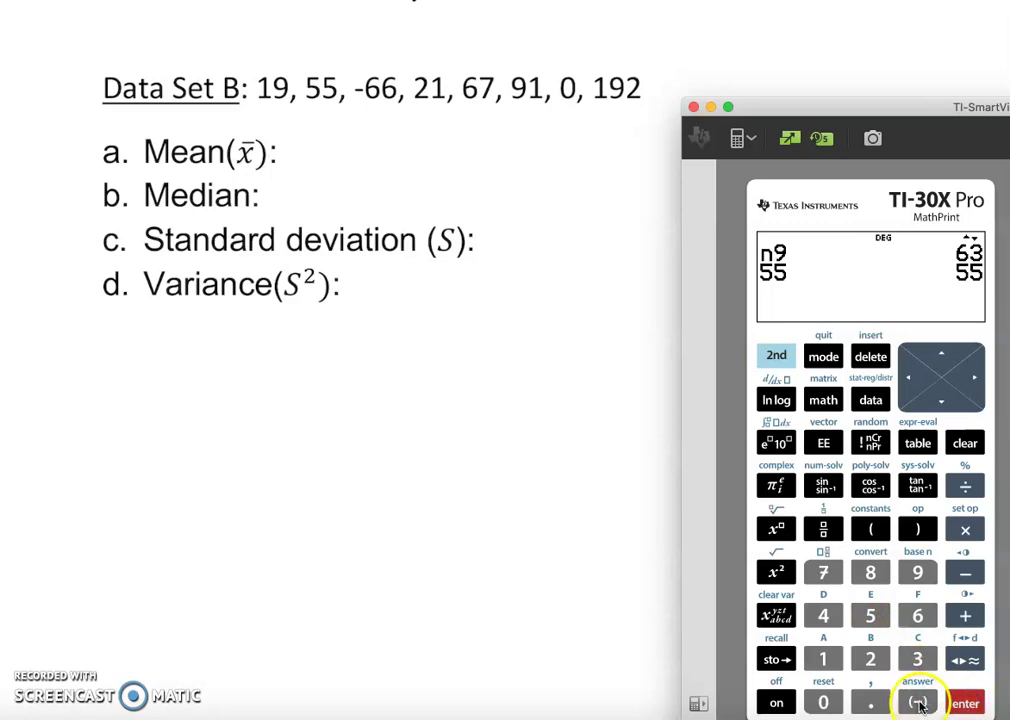
pyautogui.click(918, 704)
pyautogui.click(917, 616)
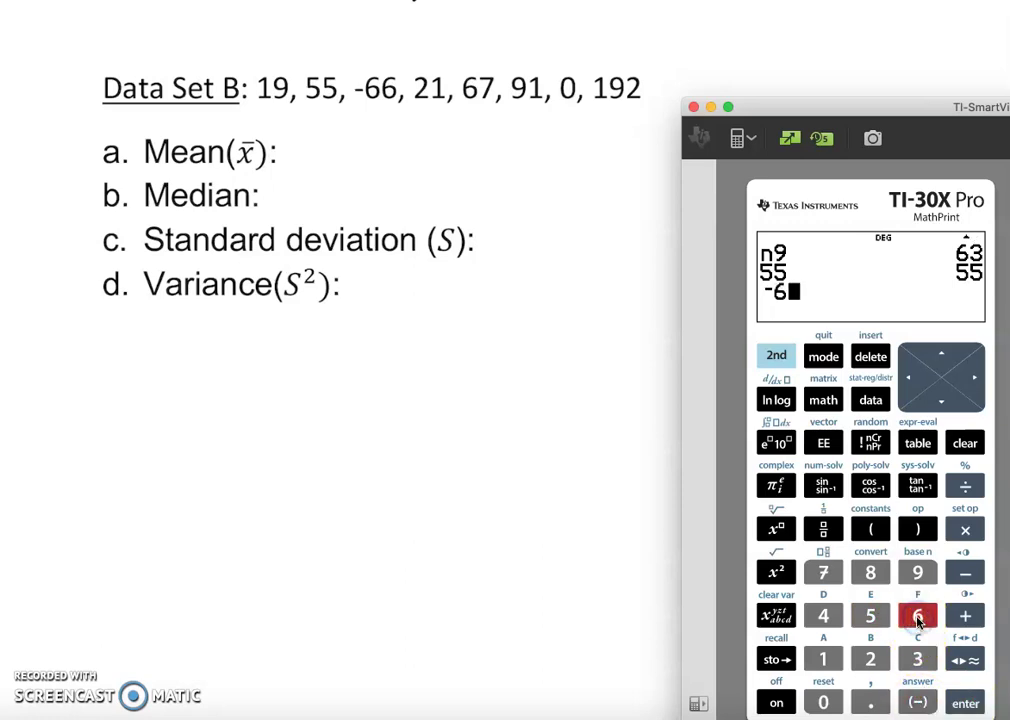
pyautogui.click(917, 617)
# Check the old values in the L1 data list and reset the calculator's memory
pyautogui.click(875, 404)
pyautogui.click(875, 404)
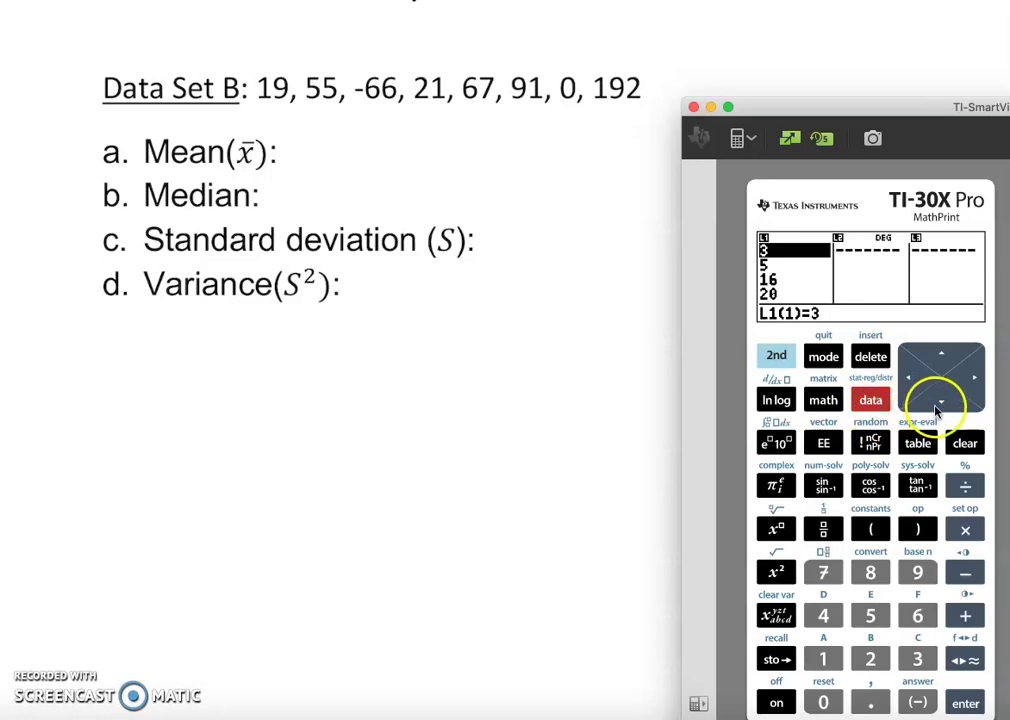
pyautogui.click(777, 357)
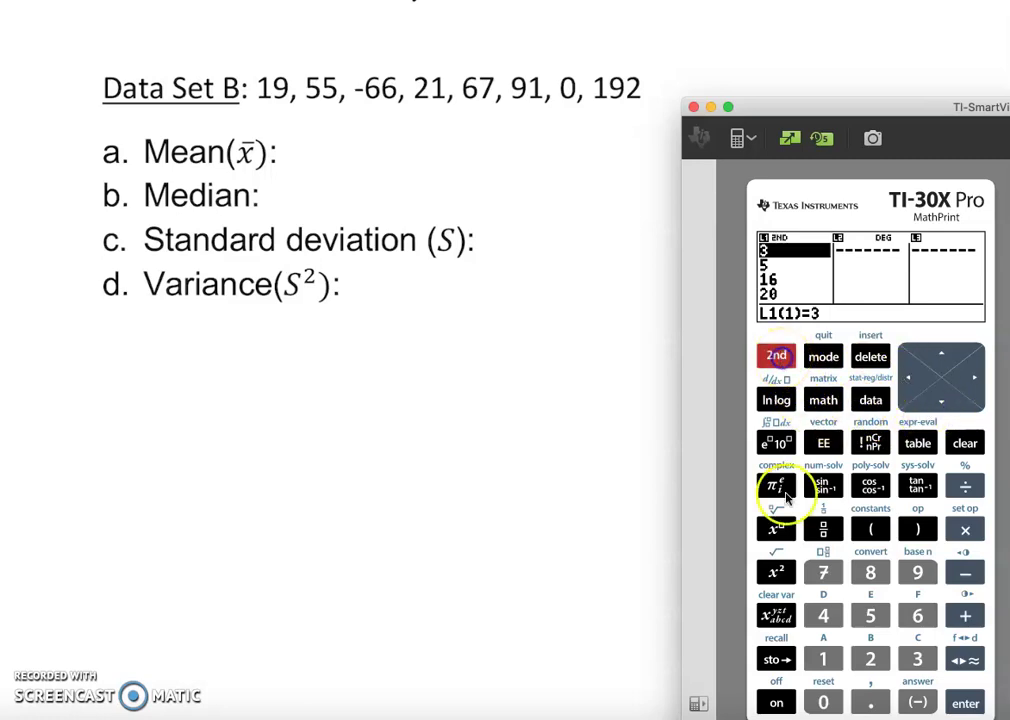
pyautogui.click(823, 702)
pyautogui.click(870, 660)
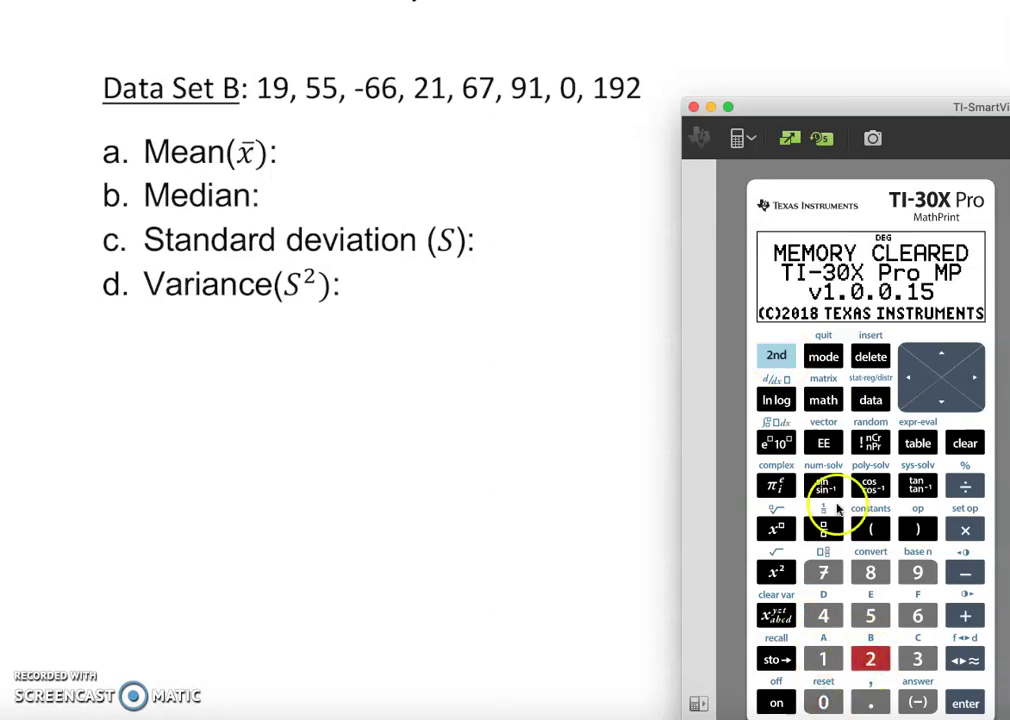
# Open the data list editor and enter 19, 55 and -66 as the first three values of L1
pyautogui.click(871, 402)
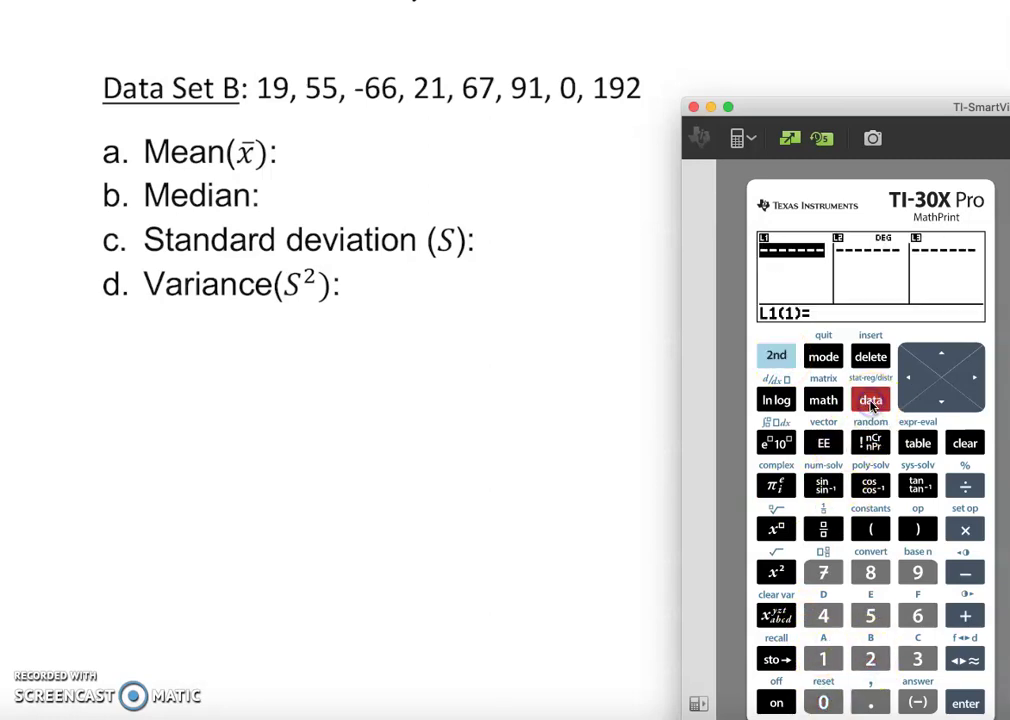
pyautogui.click(823, 659)
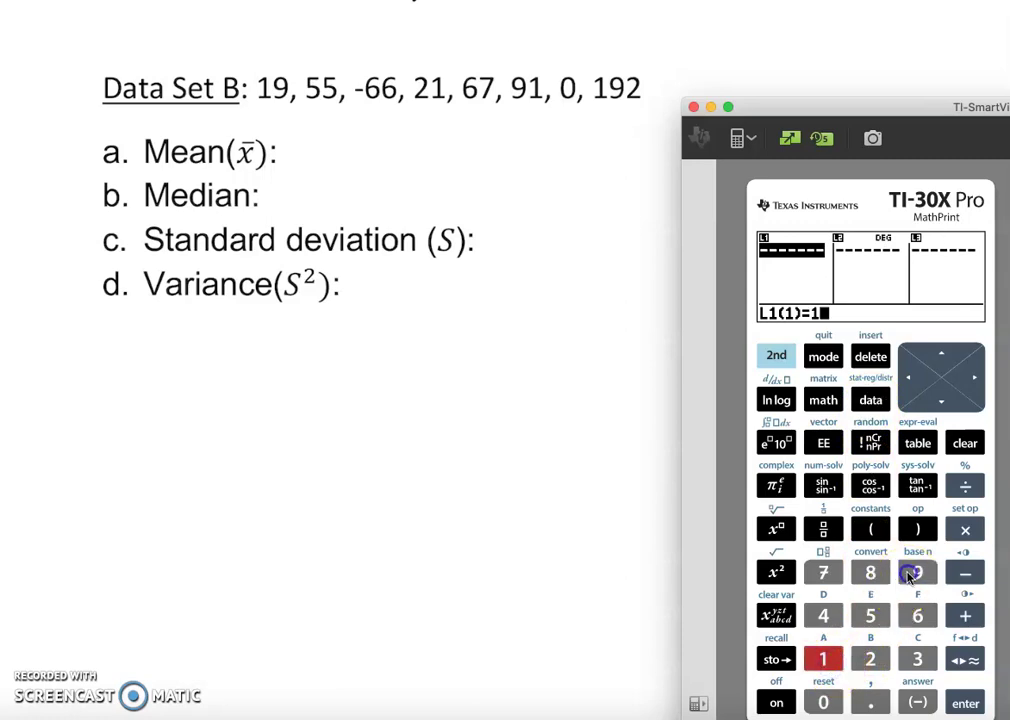
pyautogui.click(917, 572)
pyautogui.click(963, 698)
pyautogui.click(870, 615)
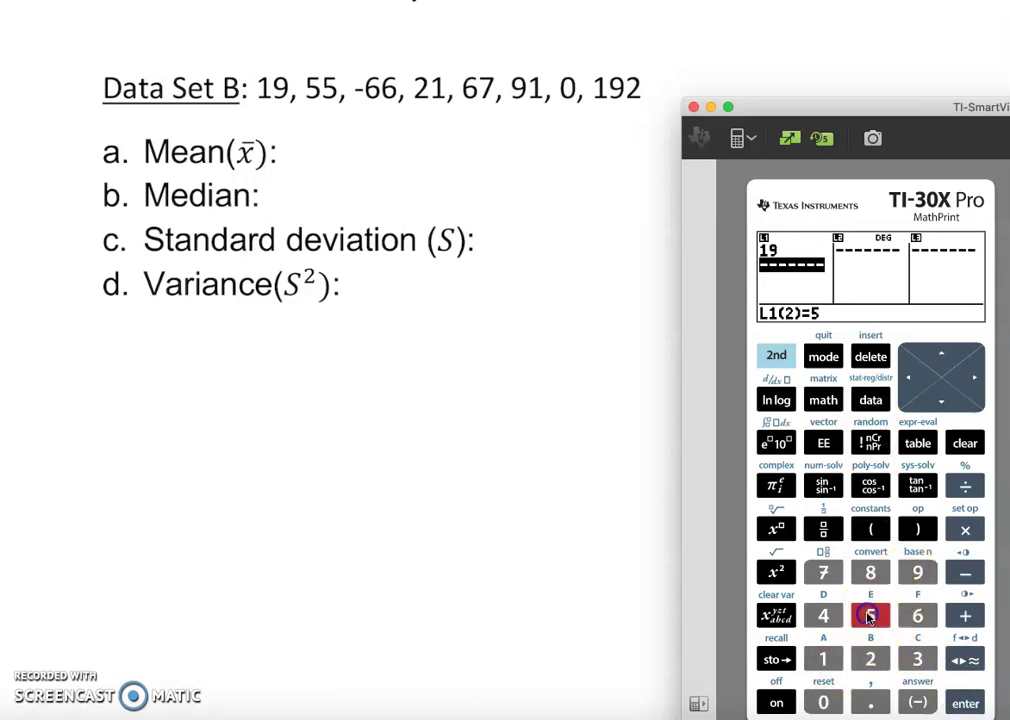
pyautogui.click(870, 615)
pyautogui.click(966, 702)
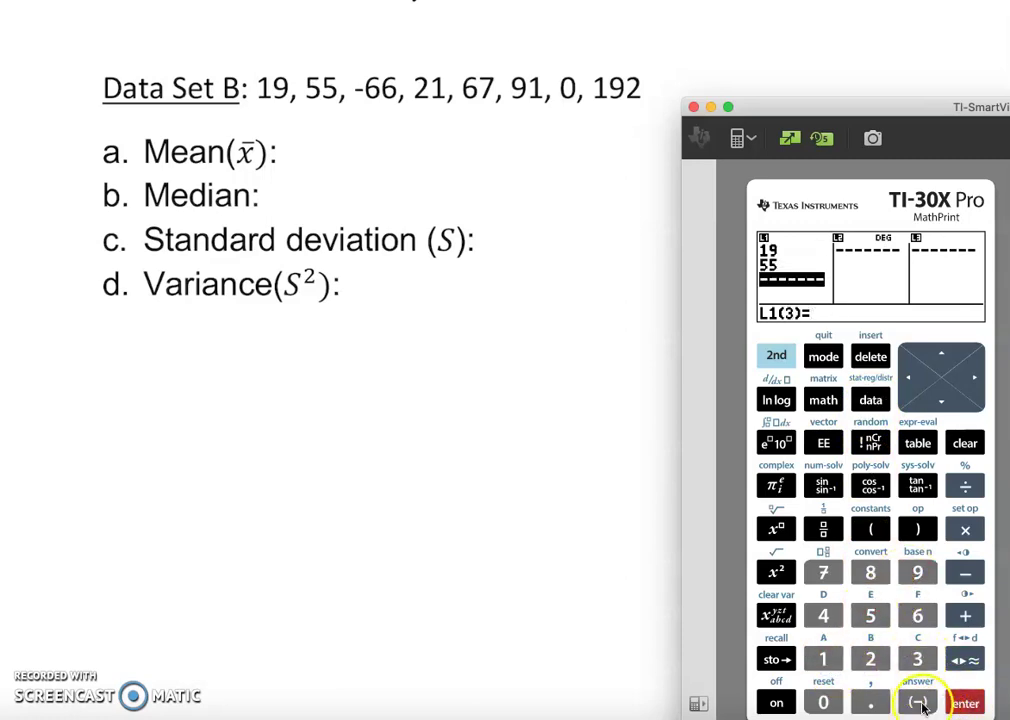
pyautogui.click(918, 702)
pyautogui.click(917, 615)
pyautogui.click(917, 615)
pyautogui.click(965, 702)
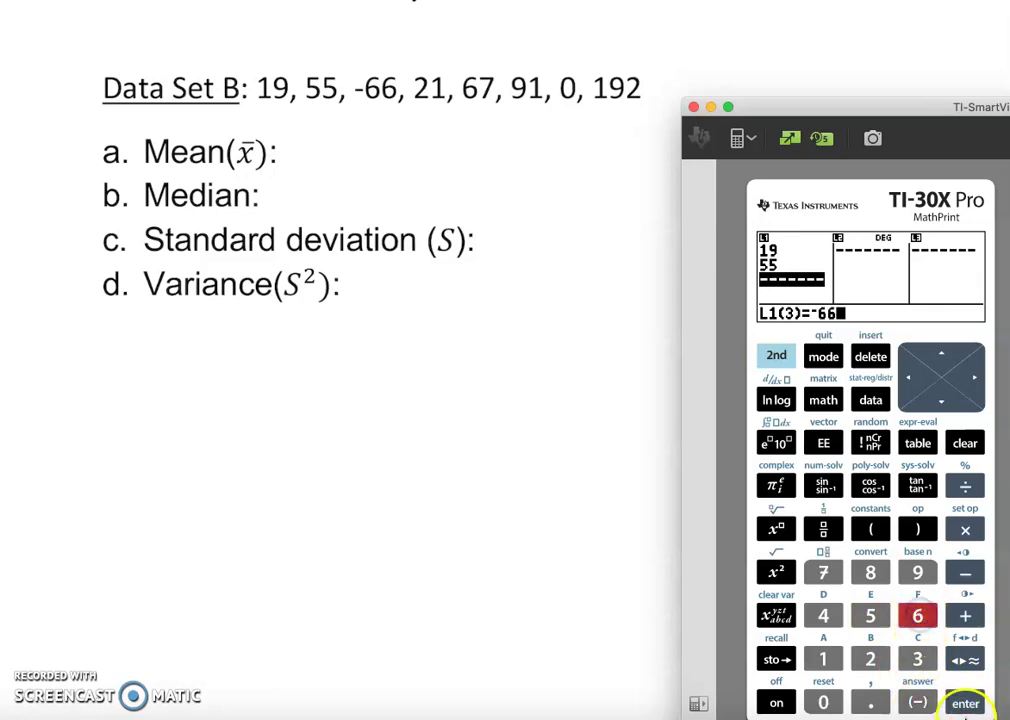
# Enter 21, 67 and 91 as the fourth to sixth values of L1
pyautogui.click(870, 658)
pyautogui.click(823, 658)
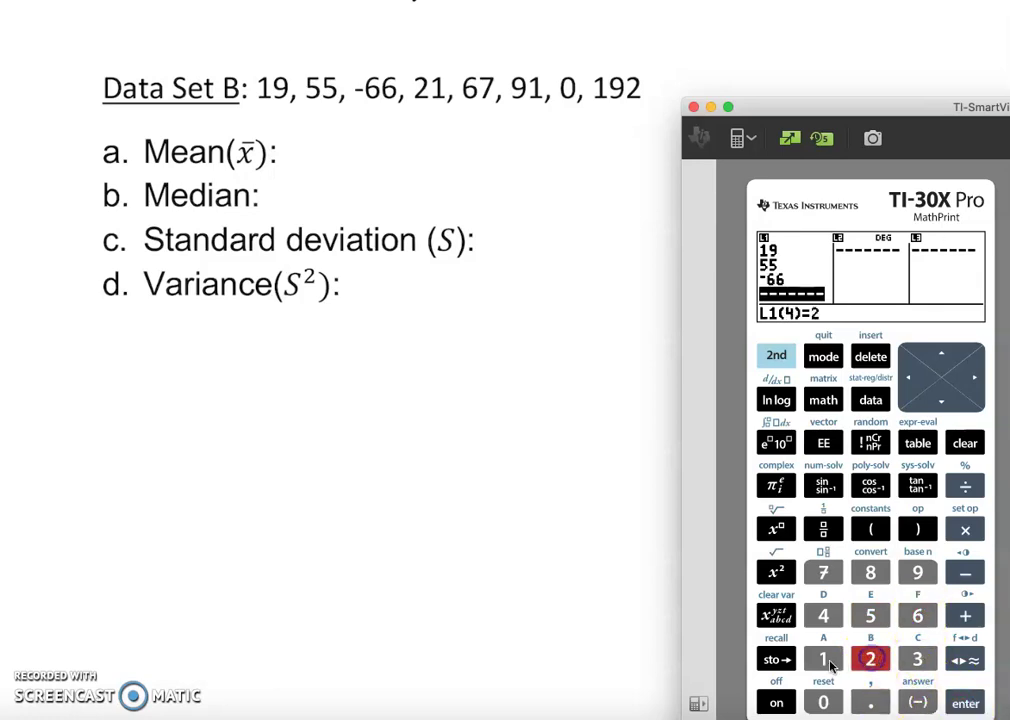
pyautogui.click(965, 703)
pyautogui.click(917, 615)
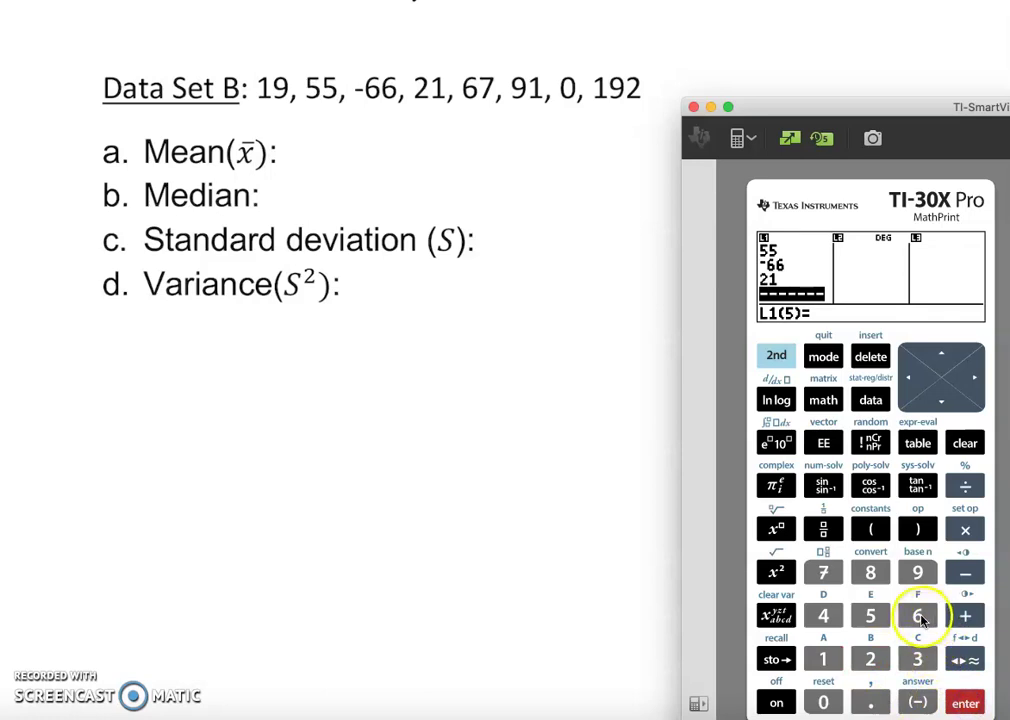
pyautogui.click(823, 572)
pyautogui.click(965, 702)
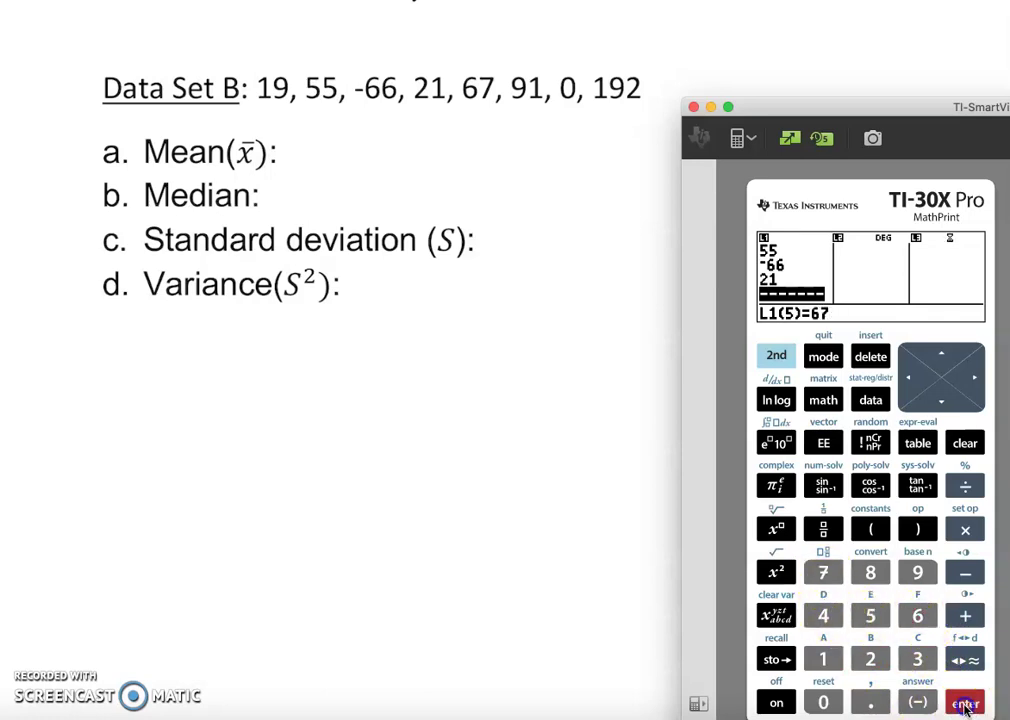
pyautogui.click(915, 580)
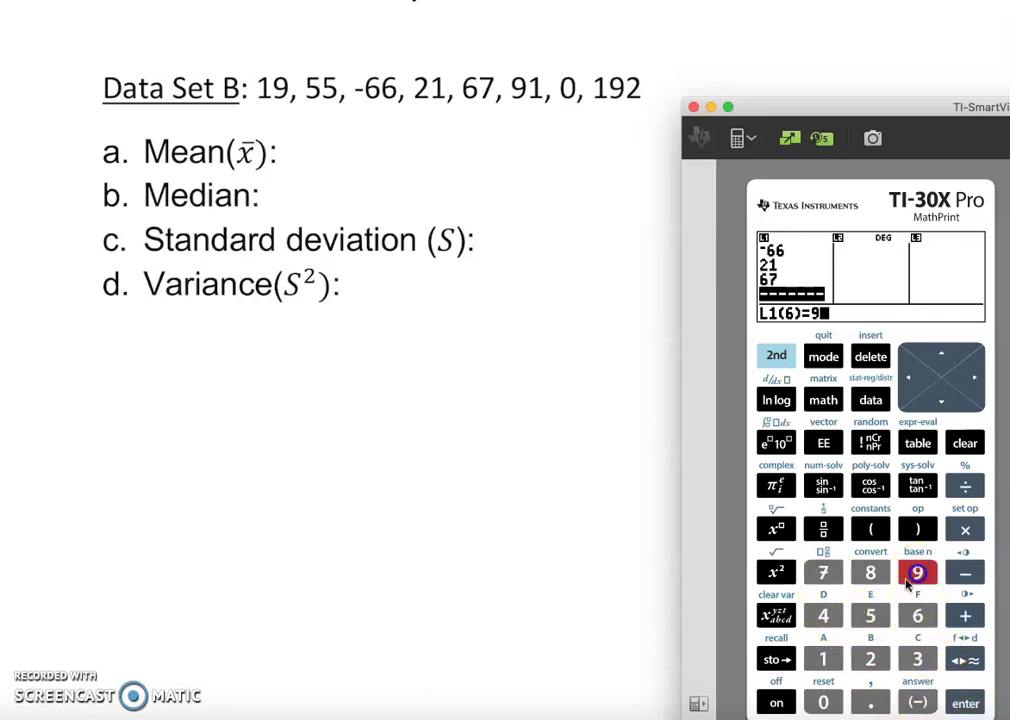
pyautogui.click(823, 662)
pyautogui.click(958, 700)
# Complete Data Set B in L1 with the values 0 and 192
pyautogui.click(823, 702)
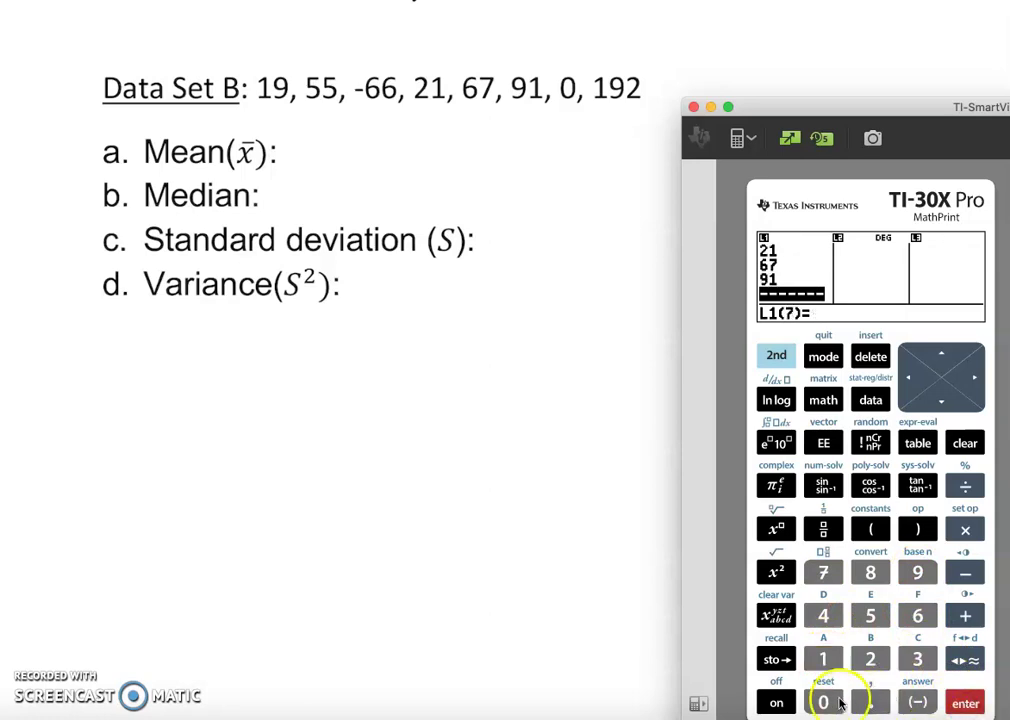
pyautogui.click(975, 700)
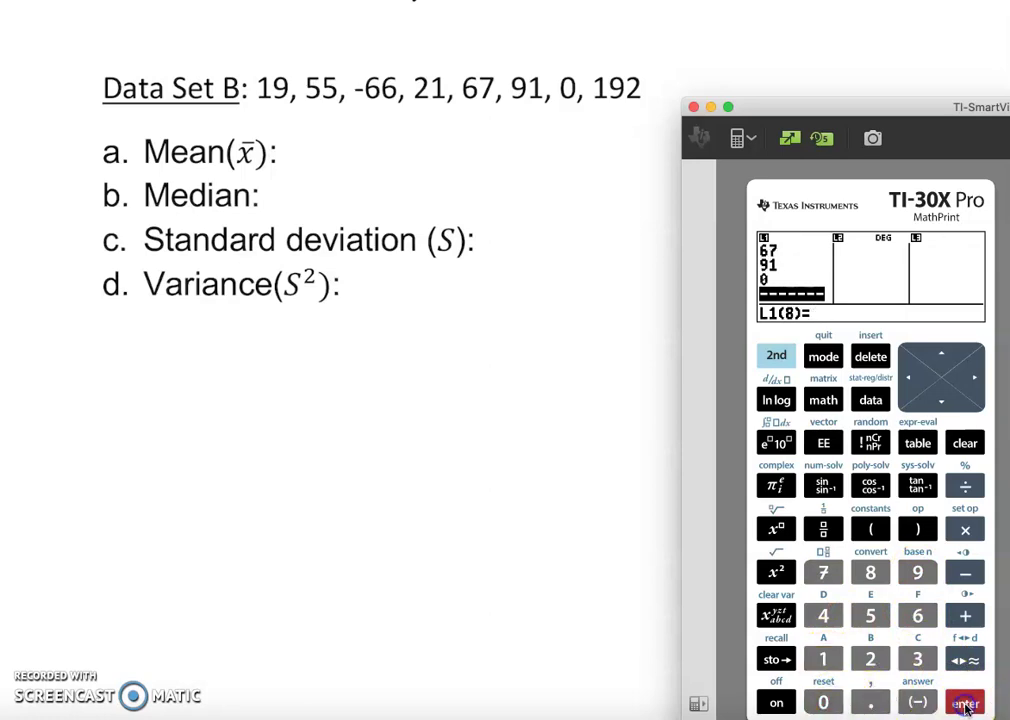
pyautogui.click(845, 658)
pyautogui.click(917, 572)
pyautogui.click(870, 658)
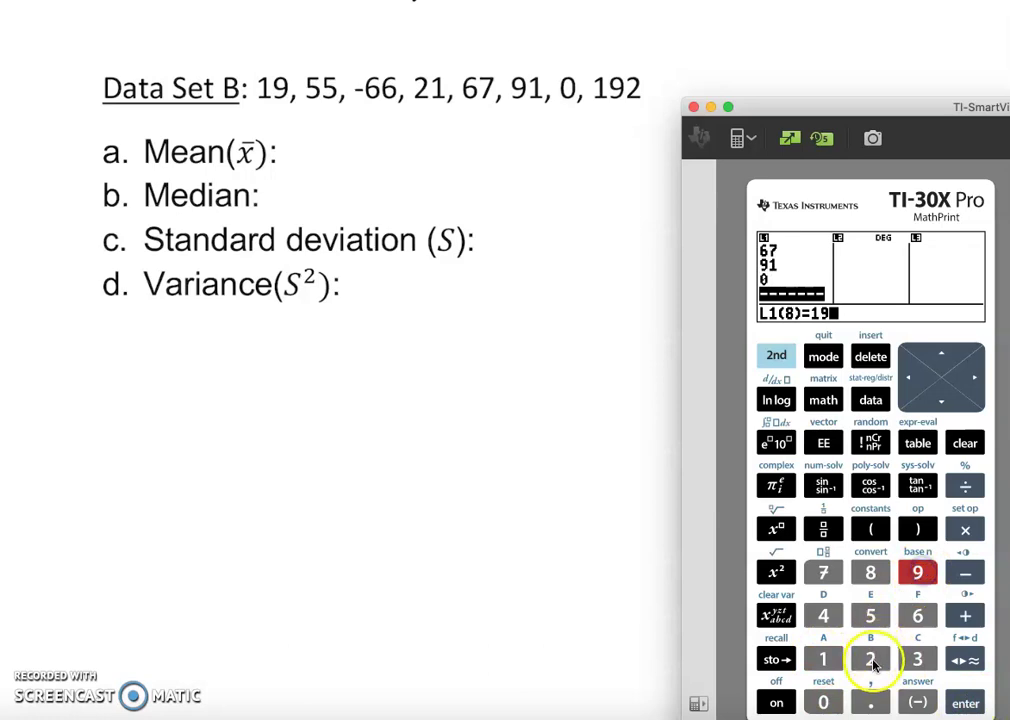
pyautogui.click(962, 703)
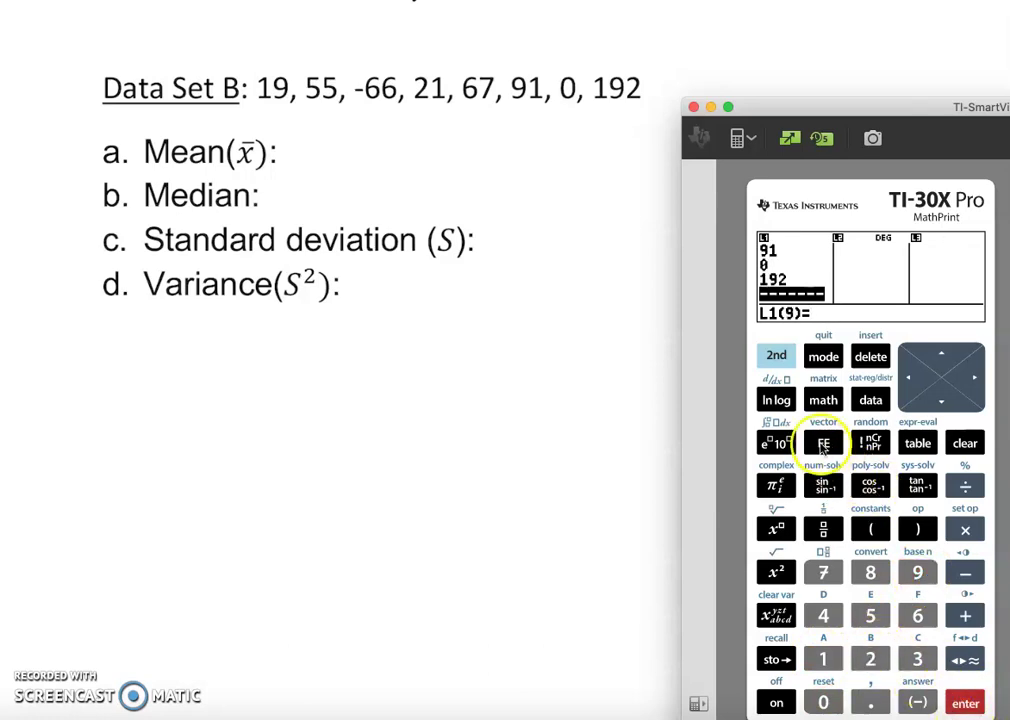
# Calculate one-variable statistics (1-VAR STATS) for the L1 data with frequency set to ONE
pyautogui.click(764, 362)
pyautogui.click(871, 402)
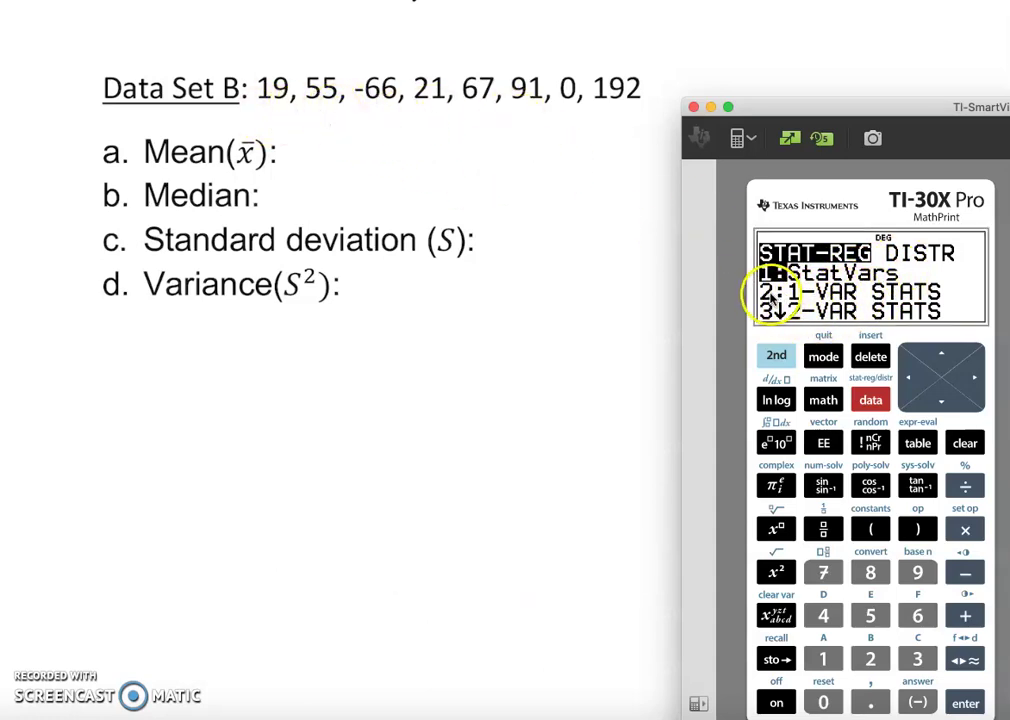
pyautogui.click(941, 392)
pyautogui.click(965, 703)
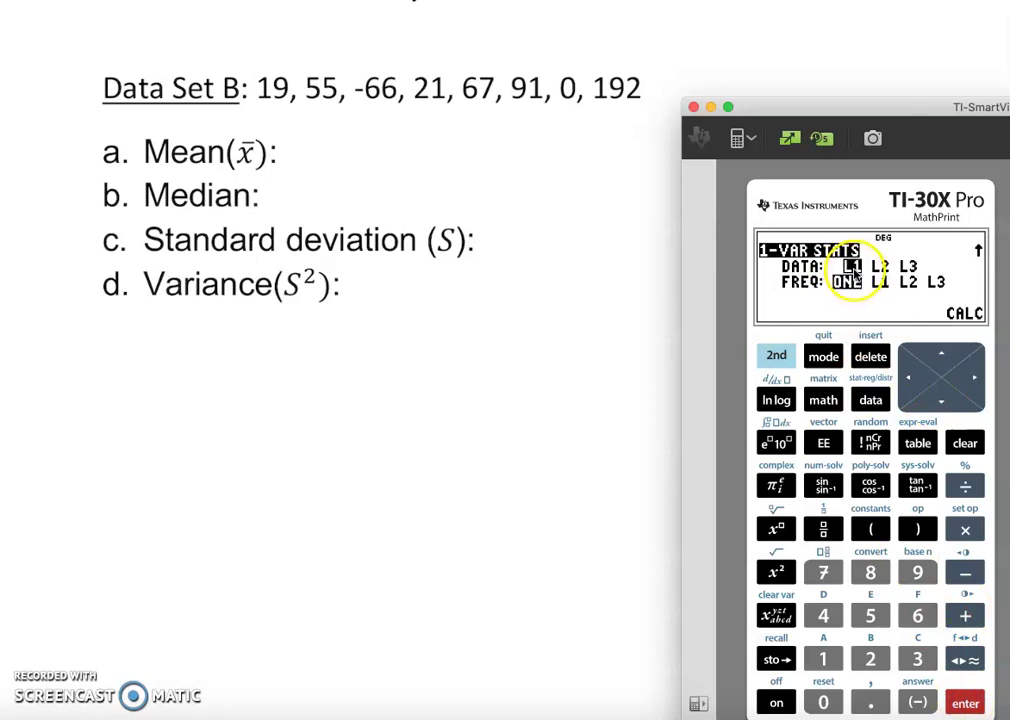
pyautogui.click(963, 704)
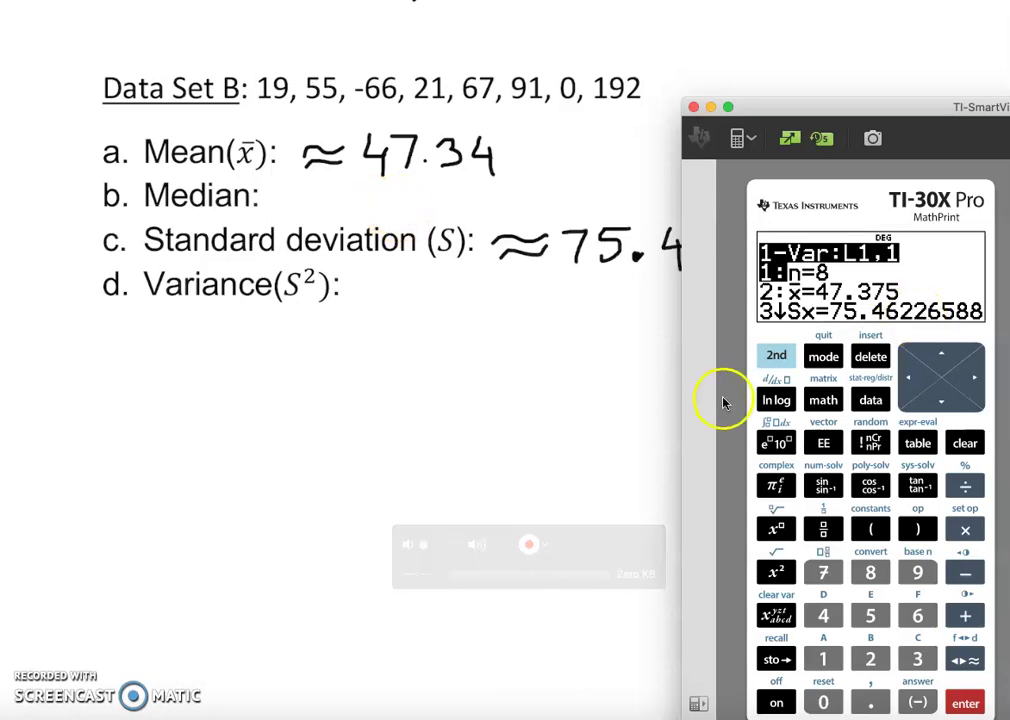
# Look through the one-variable statistics results to find the median of Data Set B
pyautogui.click(944, 404)
pyautogui.click(944, 404)
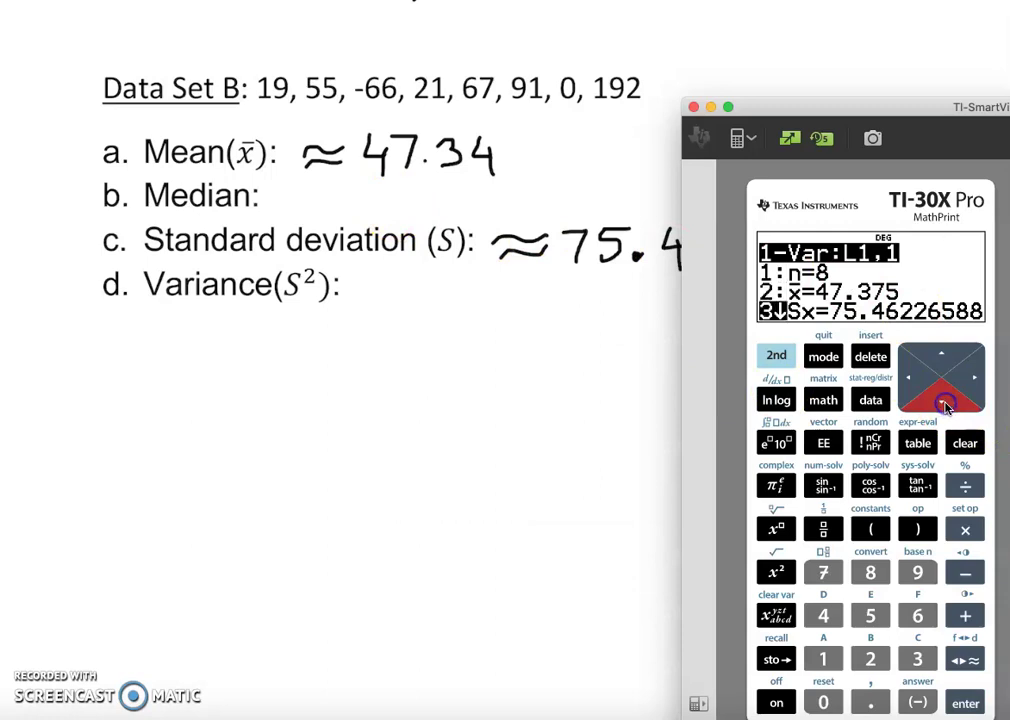
pyautogui.click(944, 404)
pyautogui.click(944, 404)
pyautogui.click(944, 404)
pyautogui.click(944, 404)
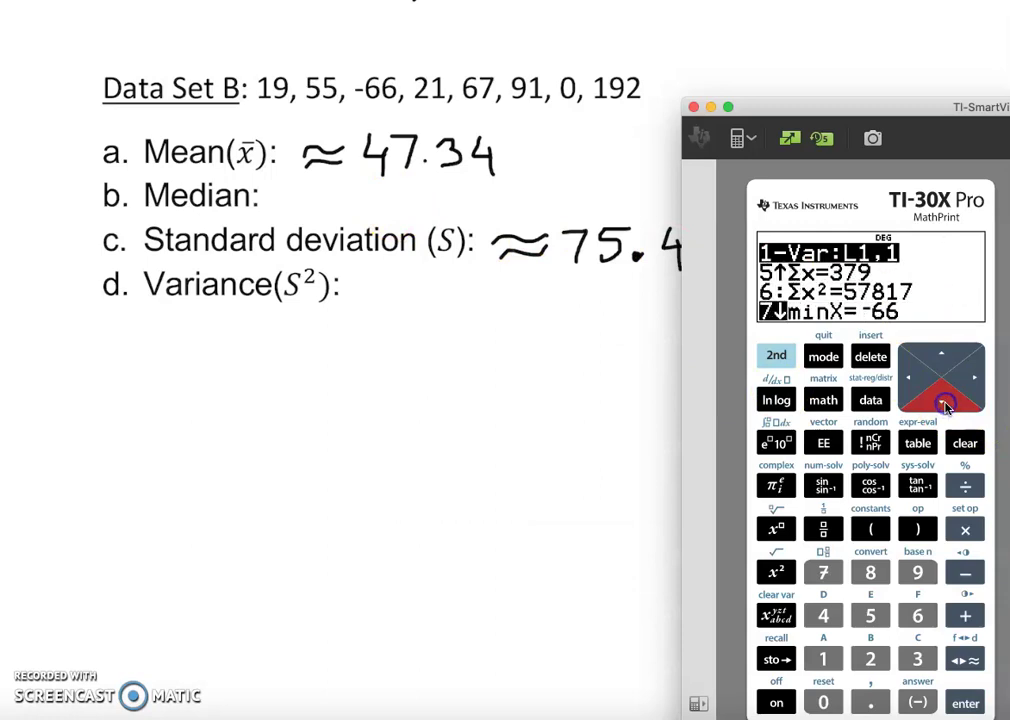
pyautogui.click(944, 404)
pyautogui.click(944, 404)
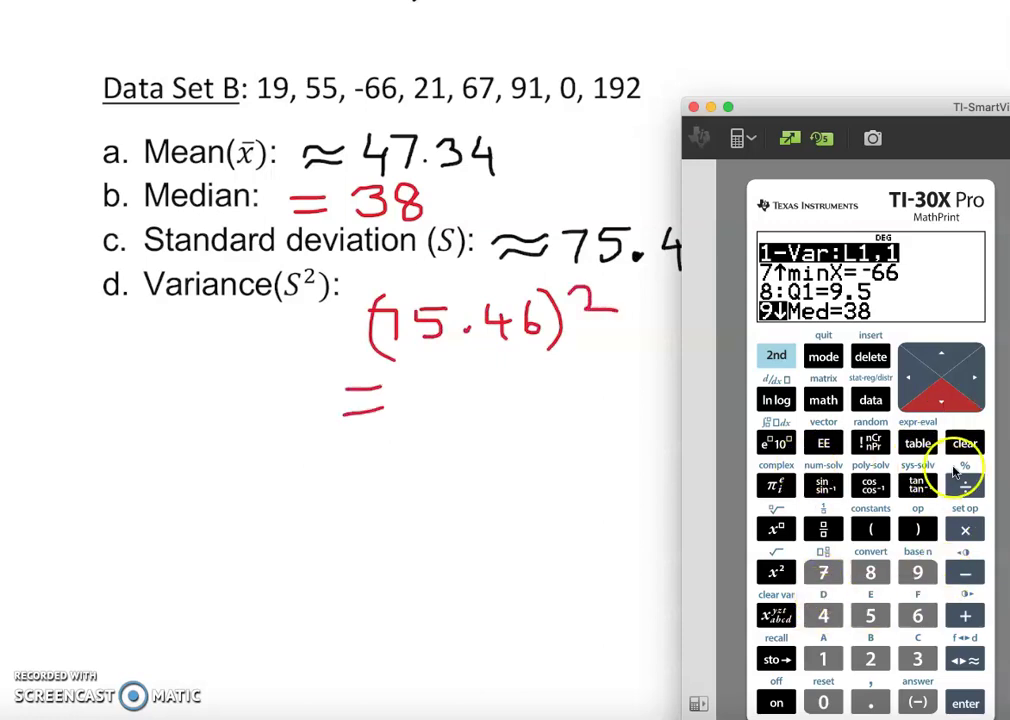
# Leave the statistics results and calculate the variance by squaring the standard deviation 75.46
pyautogui.click(958, 445)
pyautogui.click(823, 572)
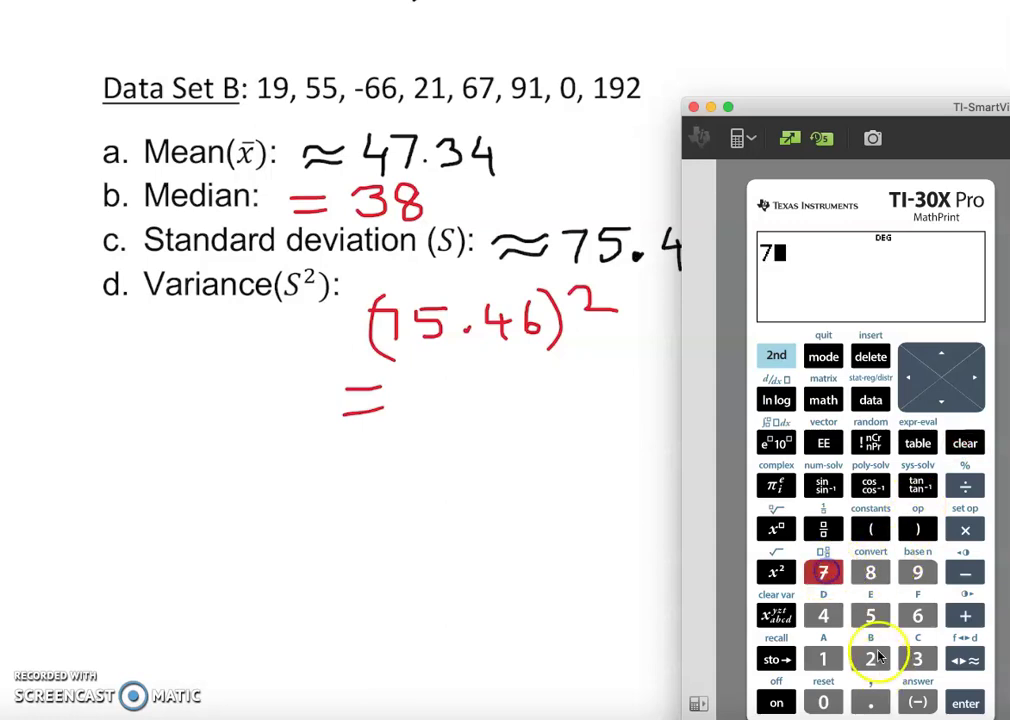
pyautogui.click(876, 622)
pyautogui.click(871, 703)
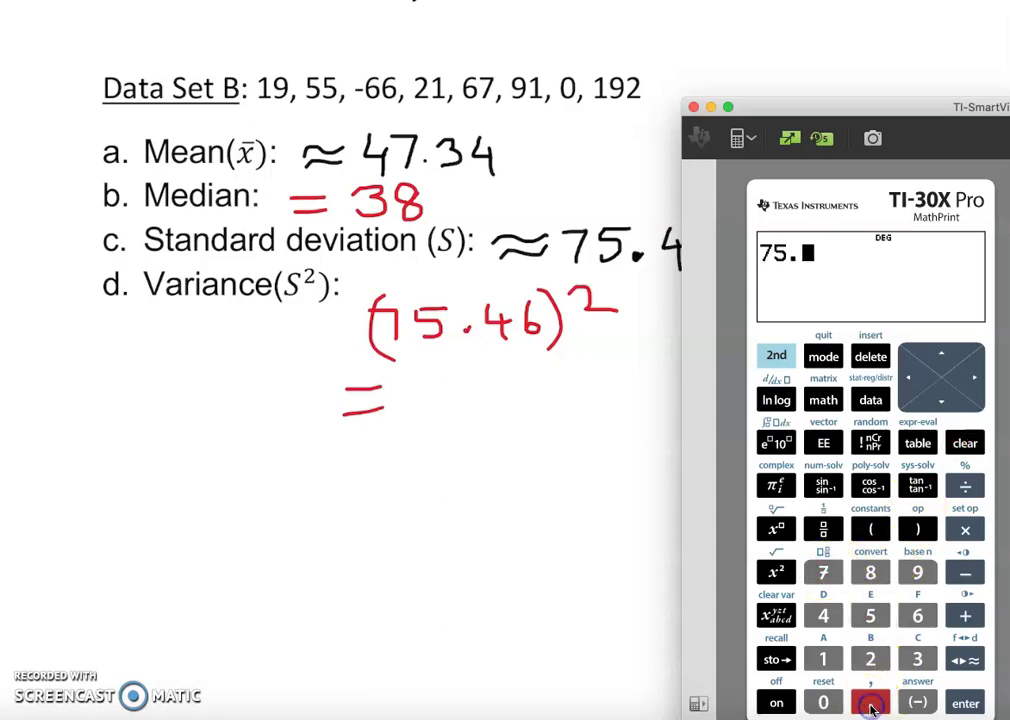
pyautogui.click(823, 615)
pyautogui.click(917, 616)
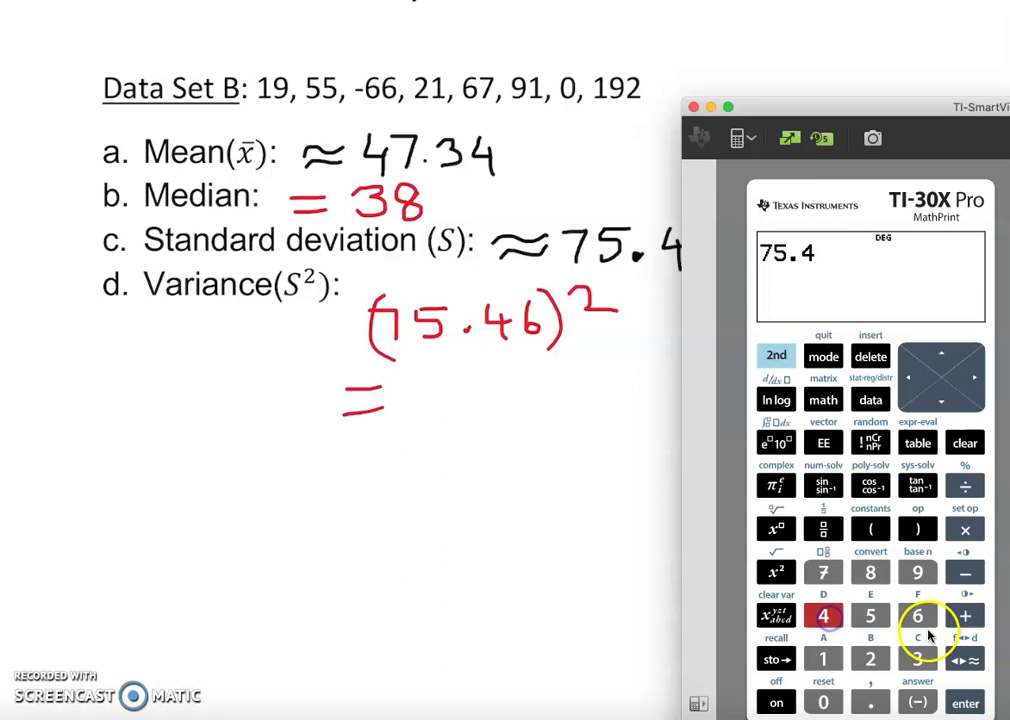
pyautogui.click(776, 572)
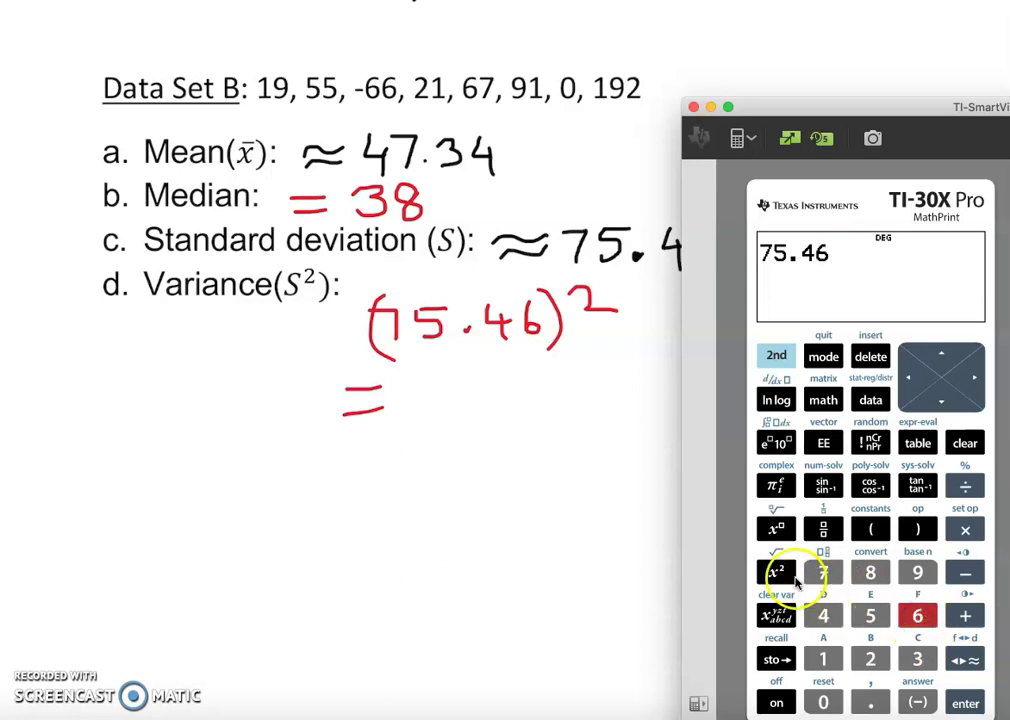
pyautogui.click(967, 704)
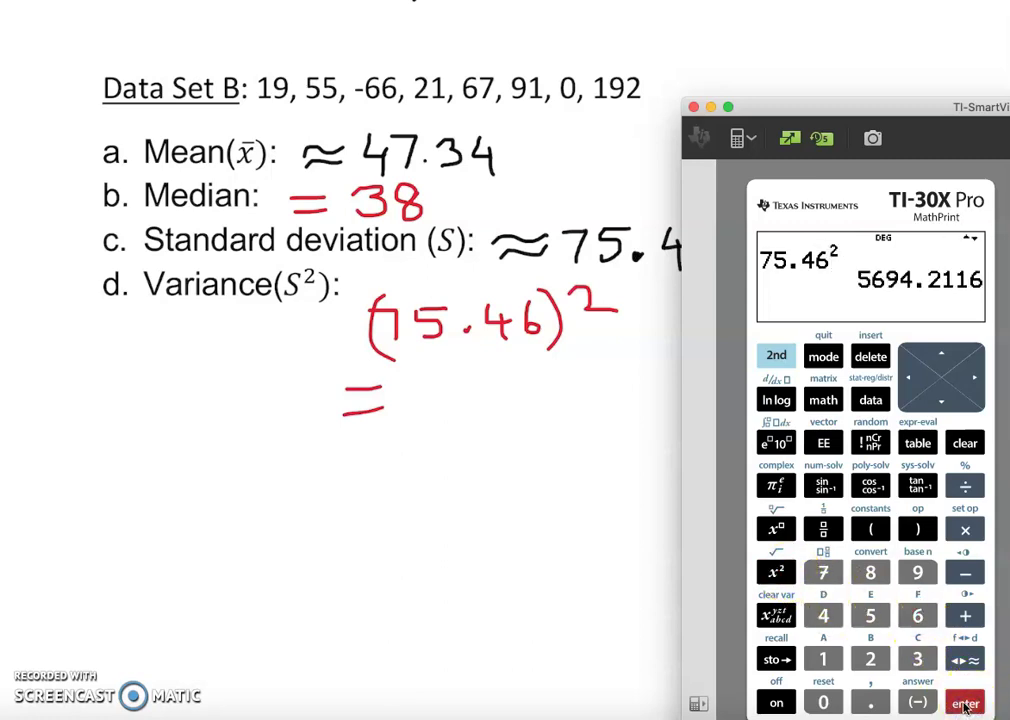
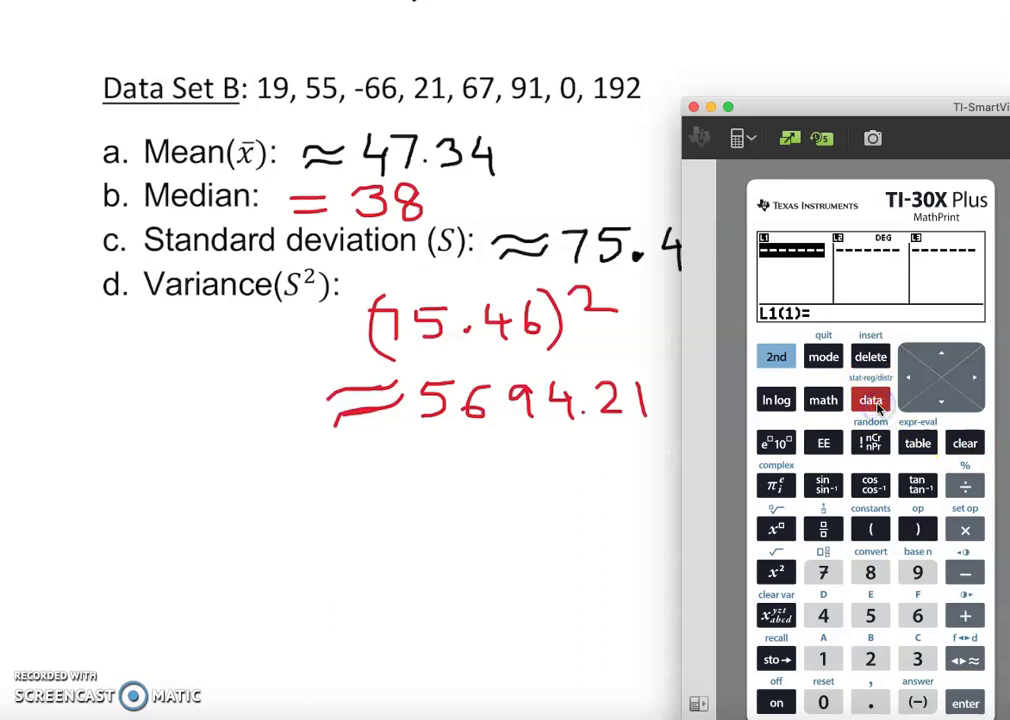
# Enter 19, 55 and -66 as the first three values of L1 on the TI-30X Plus
pyautogui.click(823, 657)
pyautogui.click(917, 572)
pyautogui.click(965, 703)
pyautogui.click(870, 615)
pyautogui.click(870, 615)
pyautogui.click(963, 703)
pyautogui.click(918, 703)
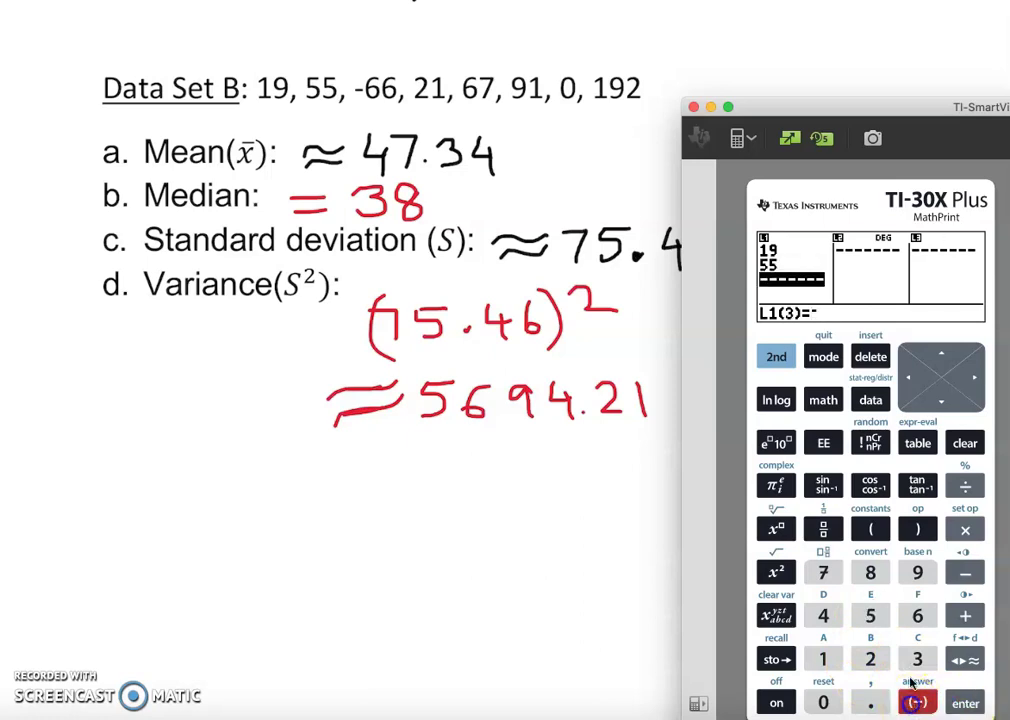
pyautogui.click(917, 615)
pyautogui.click(917, 615)
pyautogui.click(960, 705)
# Add 21, 67 and 91 as the fourth to sixth values of L1 on the TI-30X Plus
pyautogui.click(870, 658)
pyautogui.click(823, 658)
pyautogui.click(985, 703)
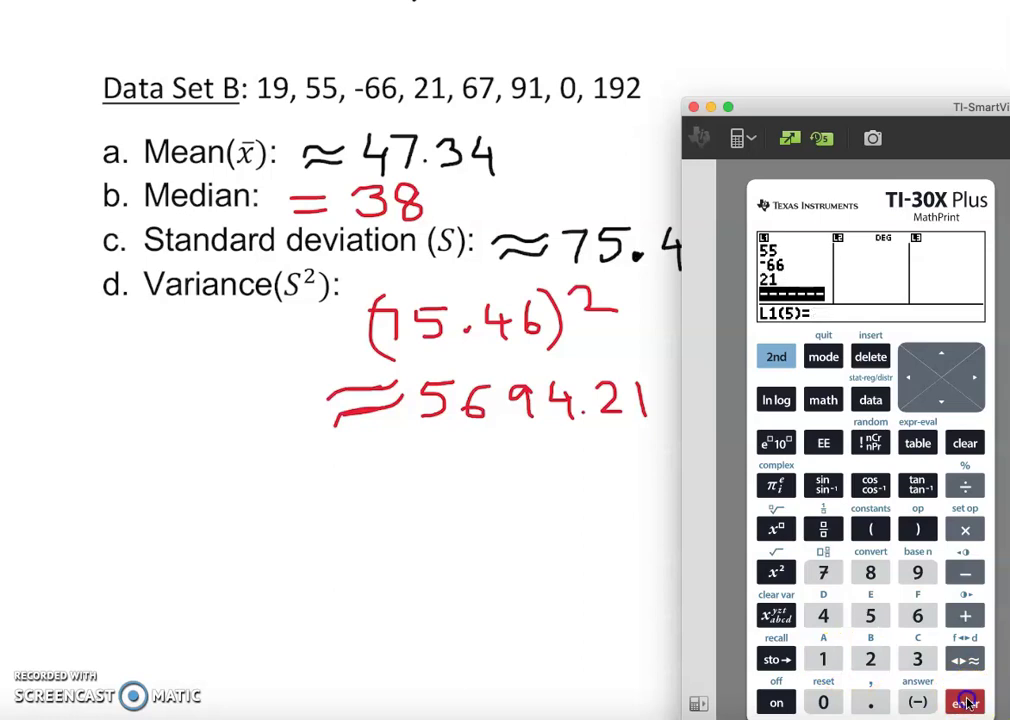
pyautogui.click(917, 615)
pyautogui.click(825, 575)
pyautogui.click(968, 703)
pyautogui.click(918, 573)
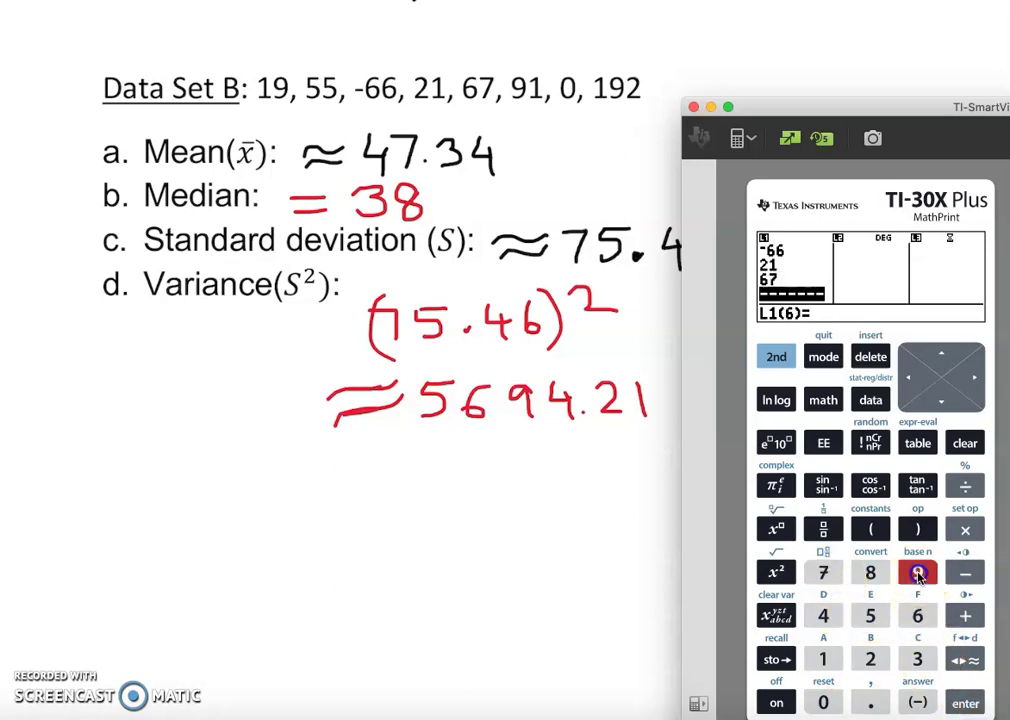
pyautogui.click(823, 658)
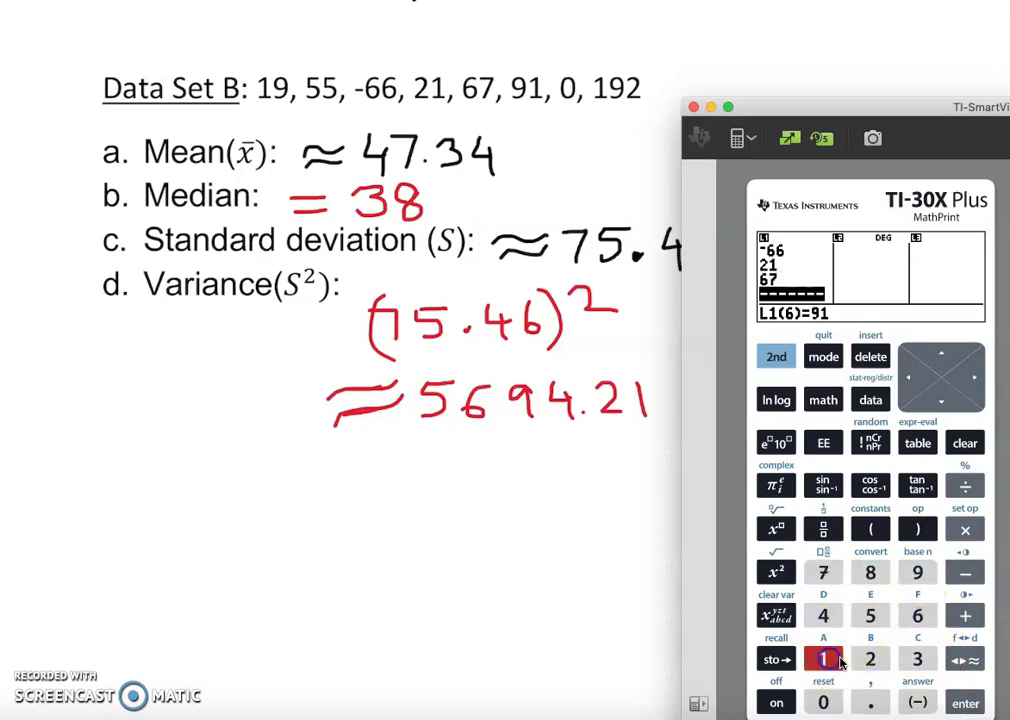
pyautogui.click(970, 705)
# Finish Data Set B in the TI-30X Plus list L1 with the values 0 and 192
pyautogui.click(823, 702)
pyautogui.click(964, 704)
pyautogui.click(823, 660)
pyautogui.click(920, 572)
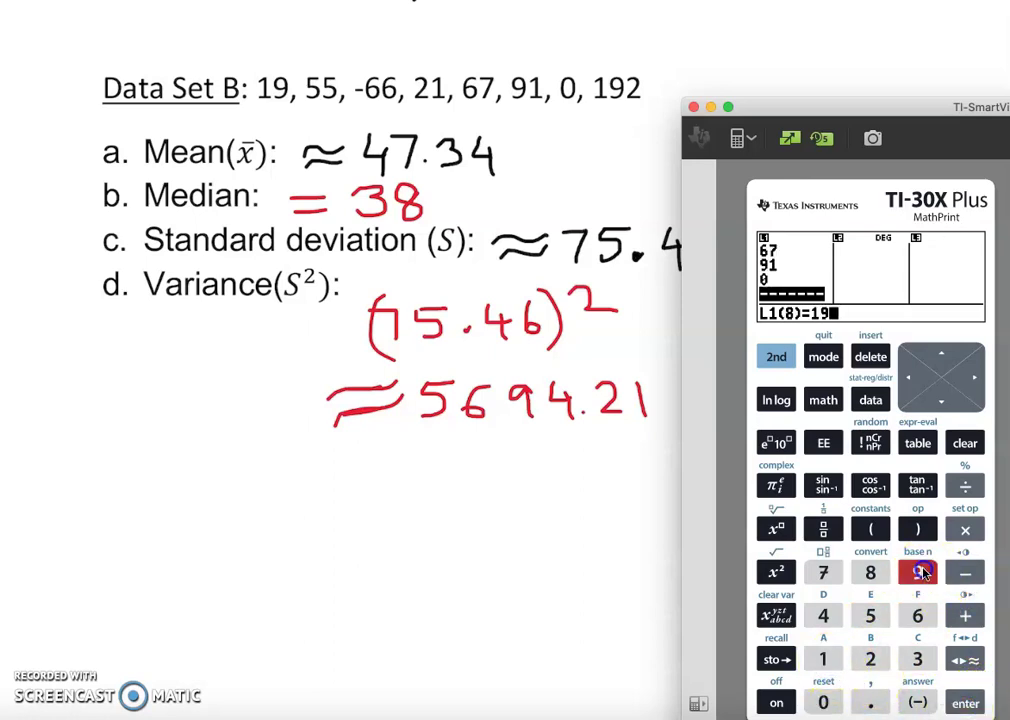
pyautogui.click(870, 658)
pyautogui.click(965, 704)
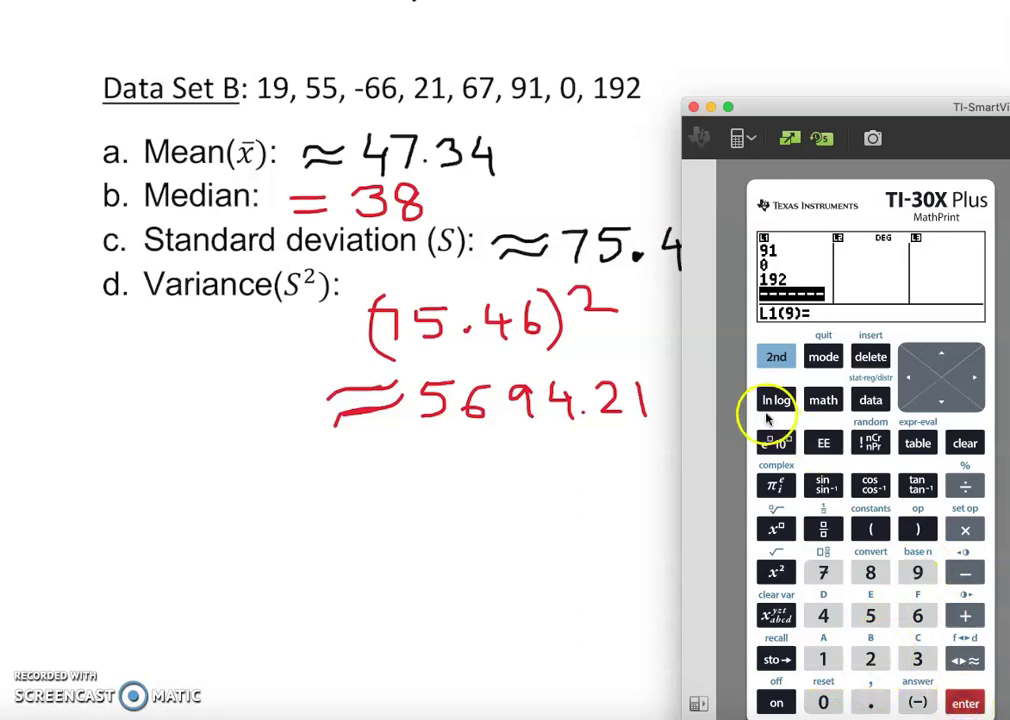
# Run 1-VAR STATS on the TI-30X Plus using L1 as data and ONE as frequency
pyautogui.click(778, 362)
pyautogui.click(869, 401)
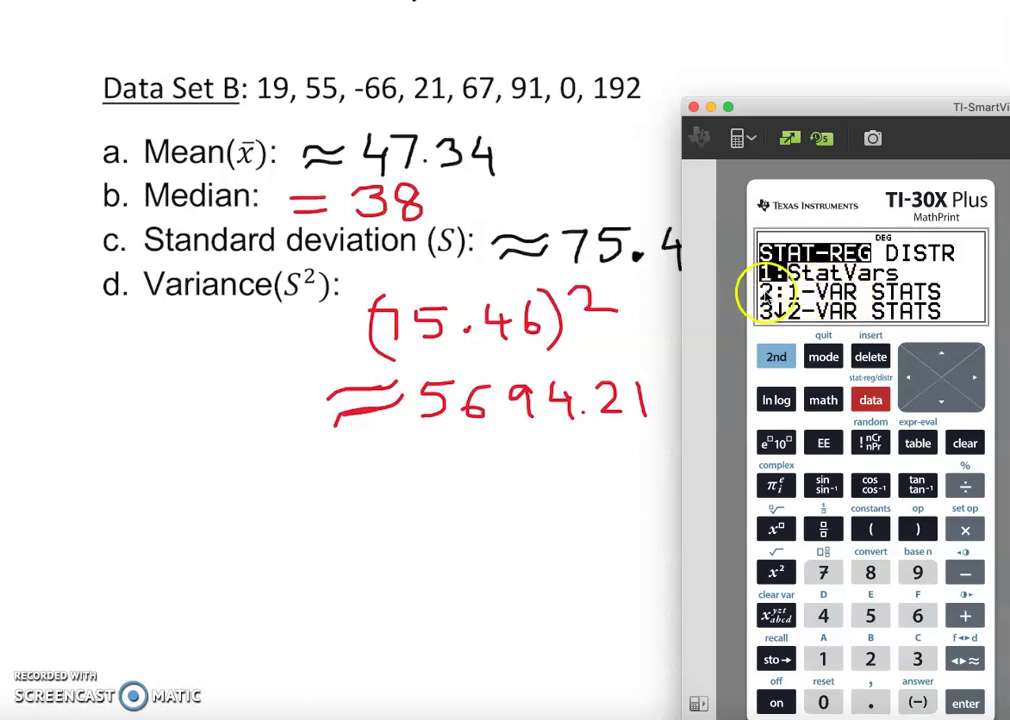
pyautogui.click(870, 660)
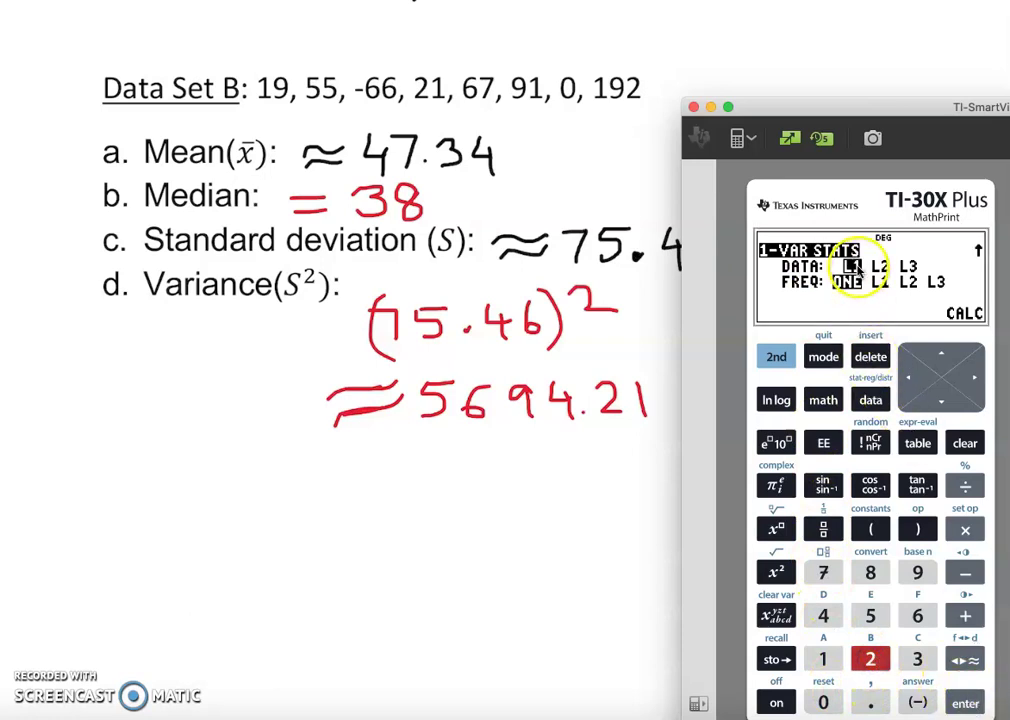
pyautogui.click(965, 703)
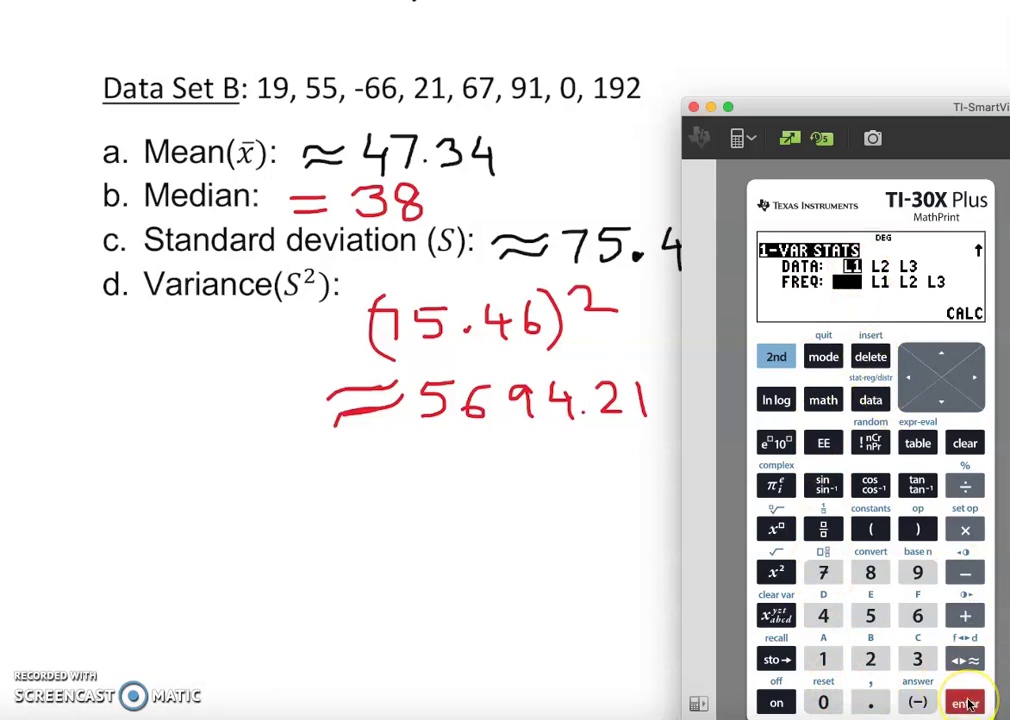
pyautogui.click(965, 703)
pyautogui.click(965, 703)
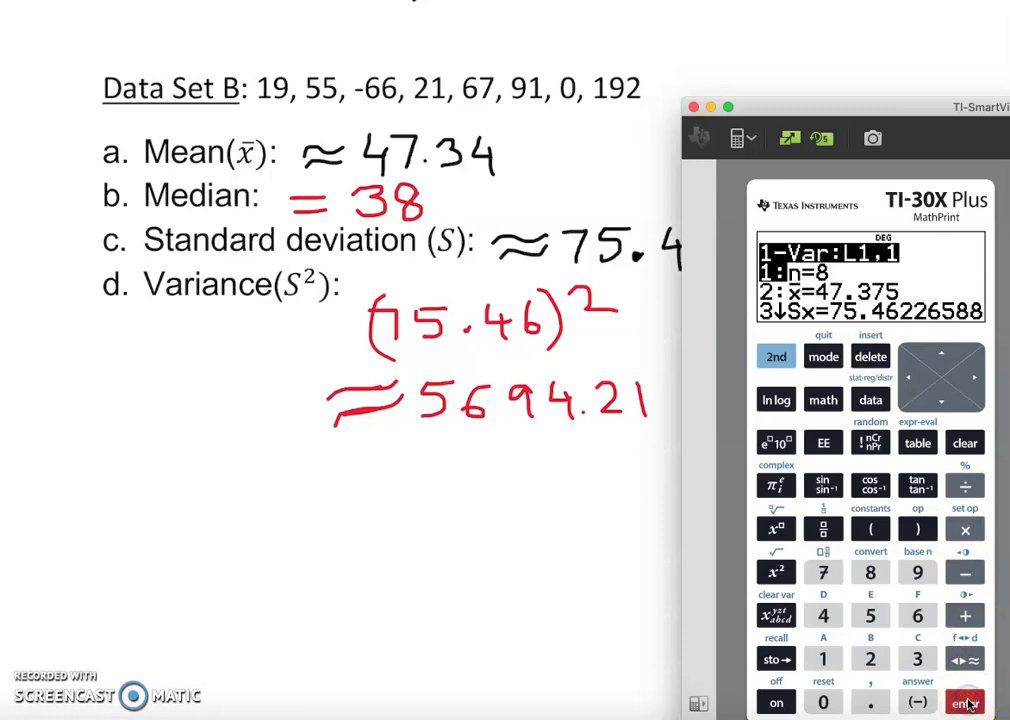